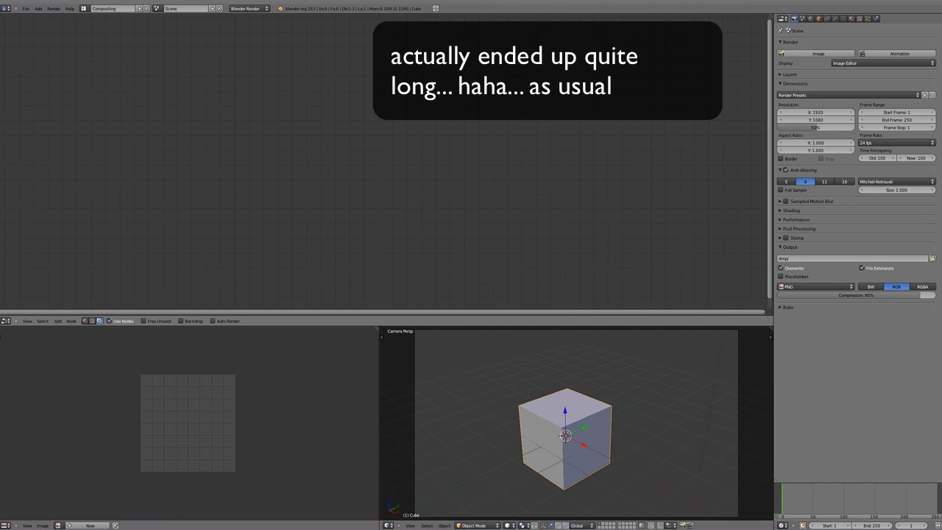
Bring Petting dog.jpg from the images folder into the node editor as an Image node and place it near the upper-left corner.
{"action": "key", "text": "super+Tab"}
{"action": "key", "text": "super+Tab"}
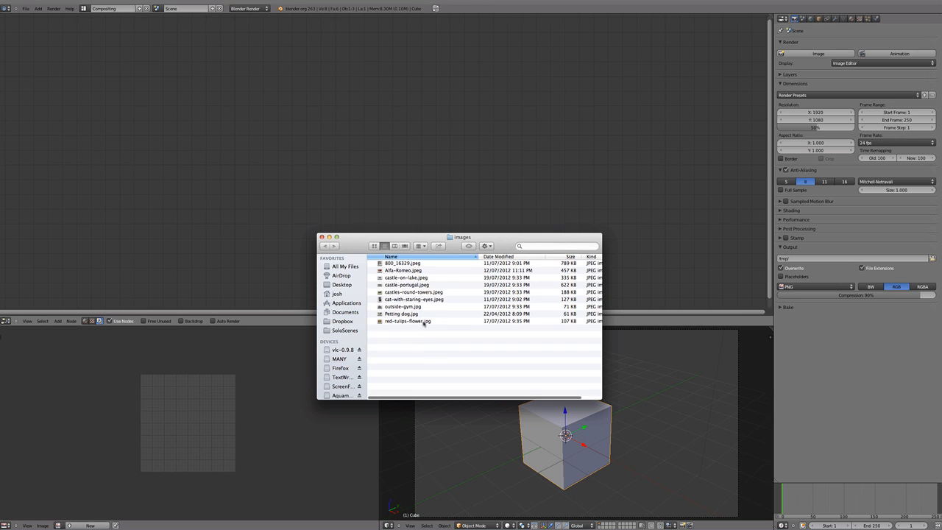
{"action": "left_click_drag", "start_coordinate": [404, 314], "coordinate": [117, 93]}
{"action": "left_click", "coordinate": [318, 160]}
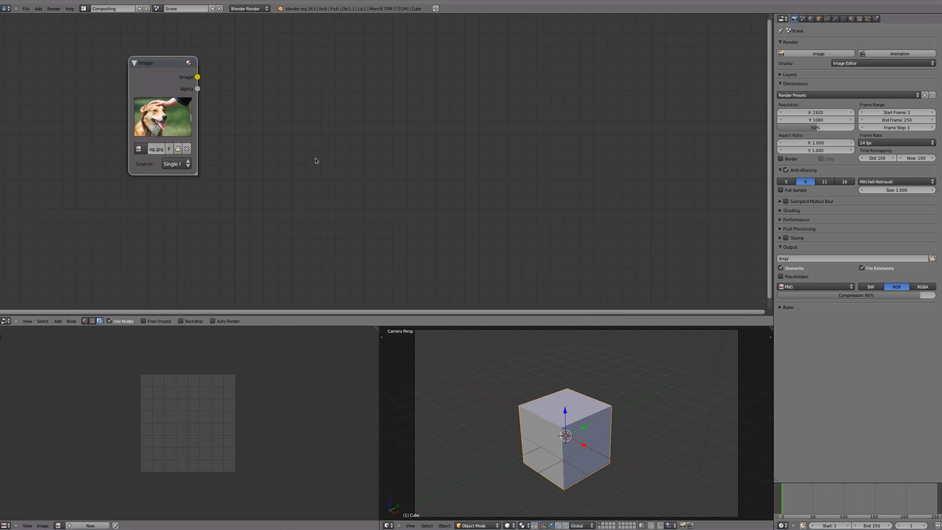
{"action": "left_click_drag", "start_coordinate": [168, 66], "coordinate": [77, 66]}
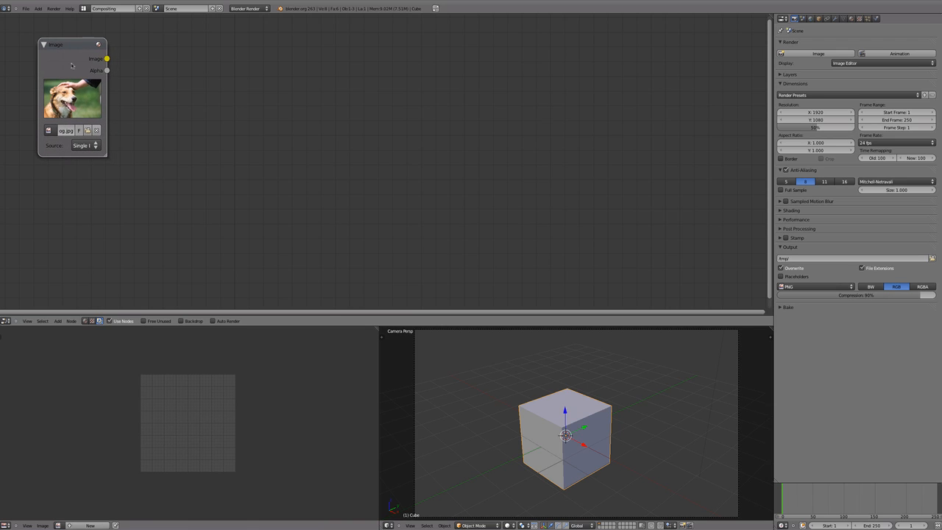
Add a Viewer node beside the Image node and connect the image output to its Image input.
{"action": "key", "text": "shift+a"}
{"action": "mouse_move", "coordinate": [181, 103]}
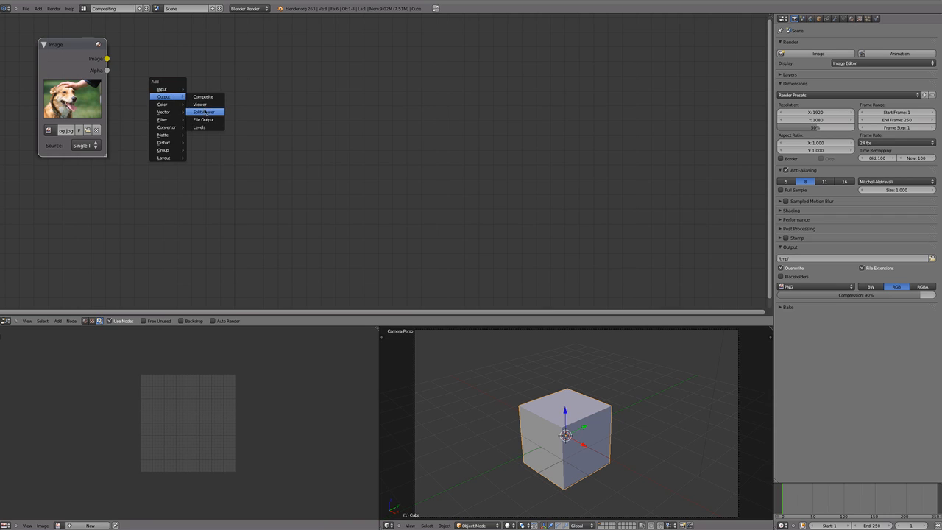
{"action": "left_click", "coordinate": [206, 103]}
{"action": "left_click_drag", "start_coordinate": [217, 103], "coordinate": [280, 113]}
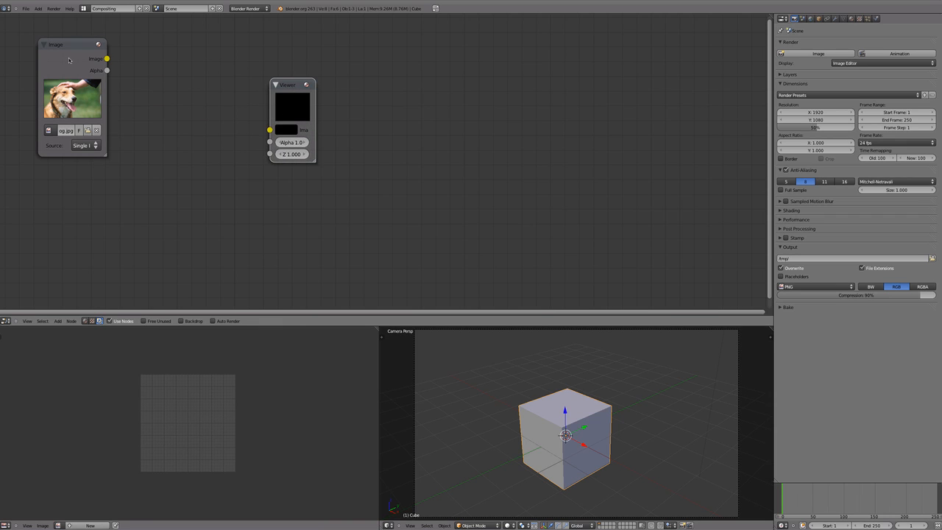
{"action": "left_click", "coordinate": [69, 58]}
{"action": "left_click", "coordinate": [298, 118]}
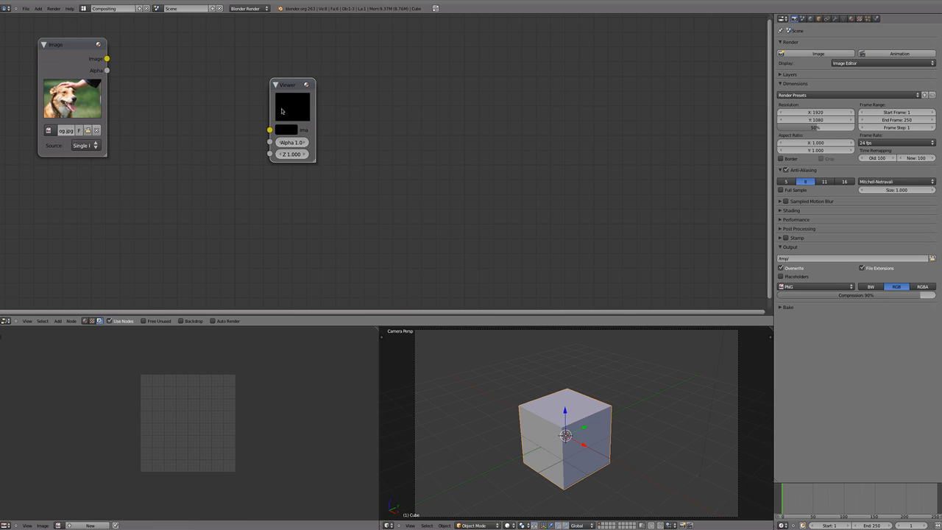
{"action": "key", "text": "f"}
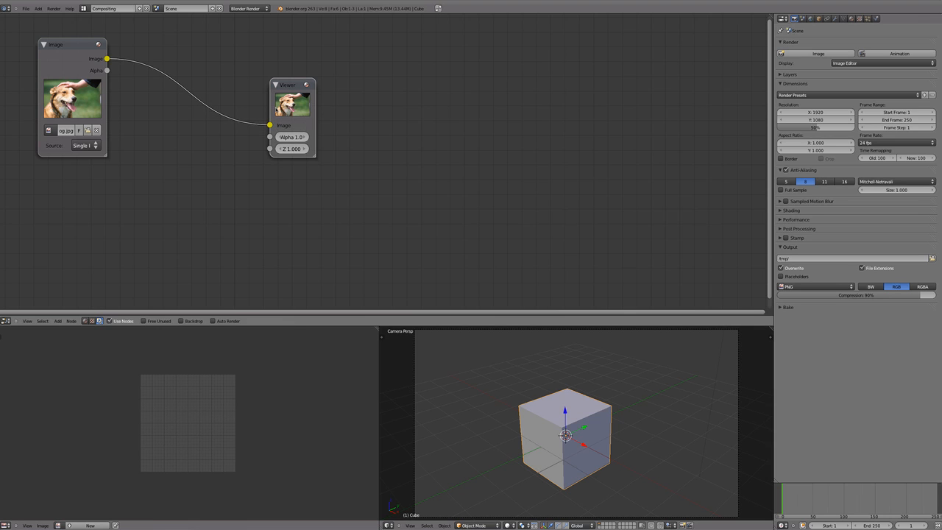
Move the Viewer node well below the Image node and reposition the Image node near the upper-left corner.
{"action": "left_click_drag", "start_coordinate": [294, 112], "coordinate": [300, 224]}
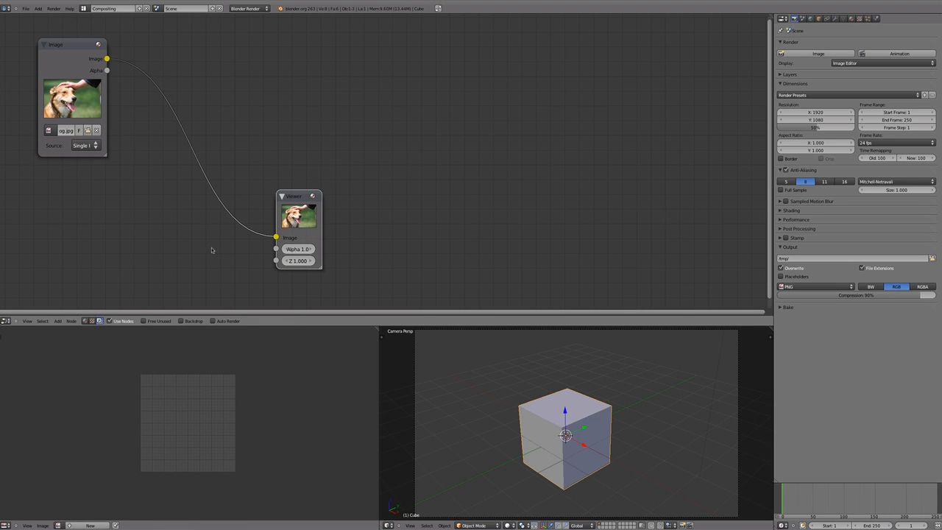
{"action": "left_click", "coordinate": [71, 321]}
{"action": "left_click_drag", "start_coordinate": [66, 44], "coordinate": [54, 29]}
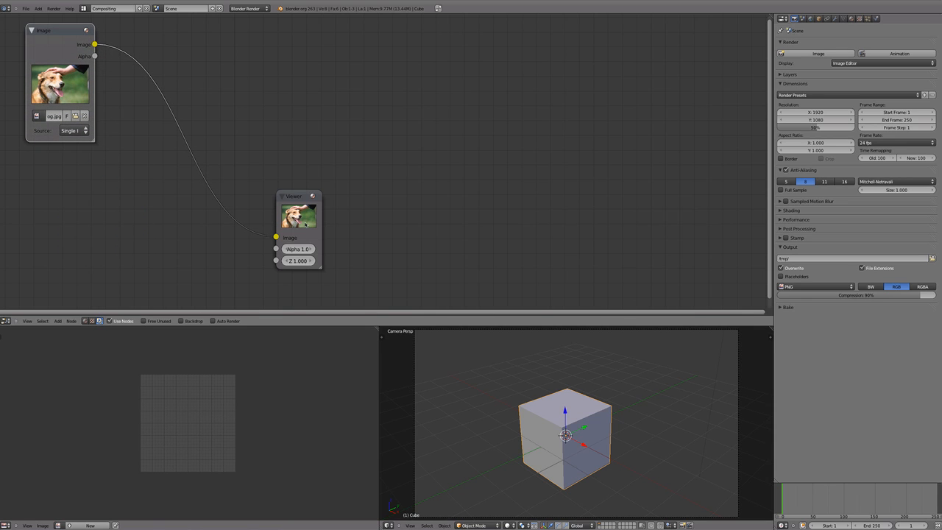
{"action": "left_click_drag", "start_coordinate": [296, 215], "coordinate": [291, 230]}
{"action": "left_click_drag", "start_coordinate": [43, 52], "coordinate": [67, 66]}
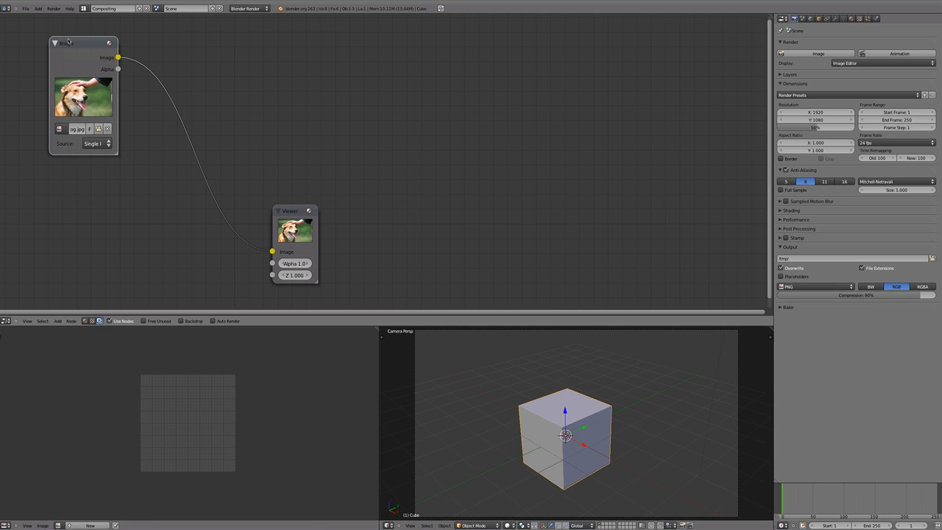
{"action": "mouse_move", "coordinate": [68, 40]}
{"action": "left_mouse_down"}
{"action": "mouse_move", "coordinate": [46, 31]}
{"action": "mouse_move", "coordinate": [58, 34]}
{"action": "left_mouse_up"}
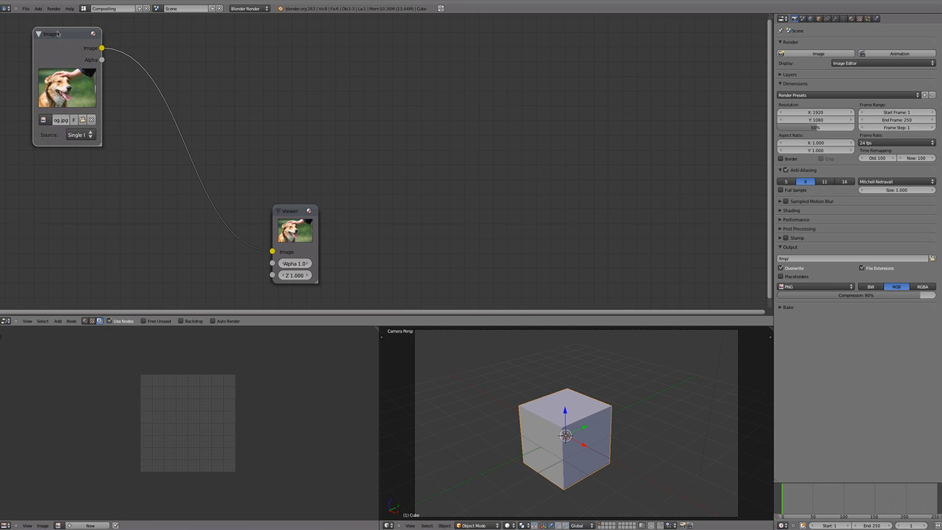
Enlarge the image editor across the layout by shrinking the properties editor, 3D view and node editor.
{"action": "scroll", "coordinate": [339, 282], "scroll_direction": "down", "scroll_amount": 1}
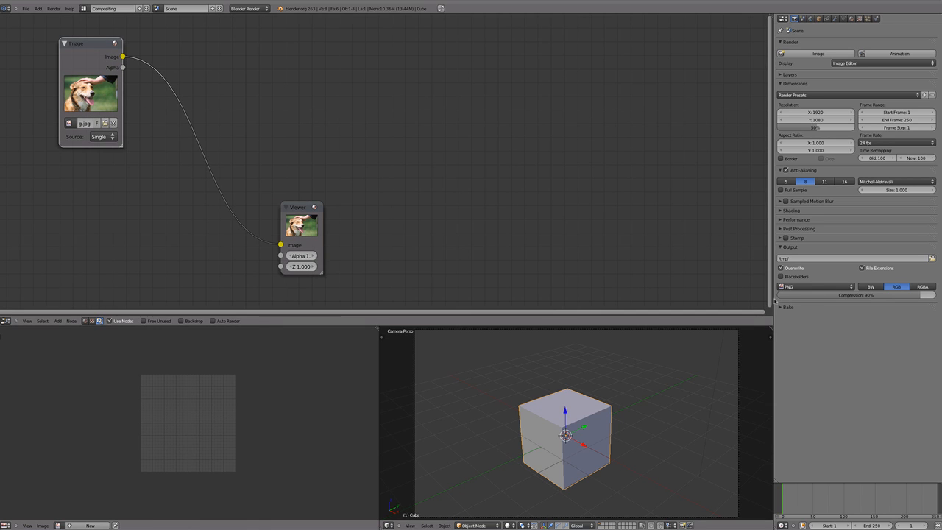
{"action": "left_click_drag", "start_coordinate": [774, 300], "coordinate": [932, 300]}
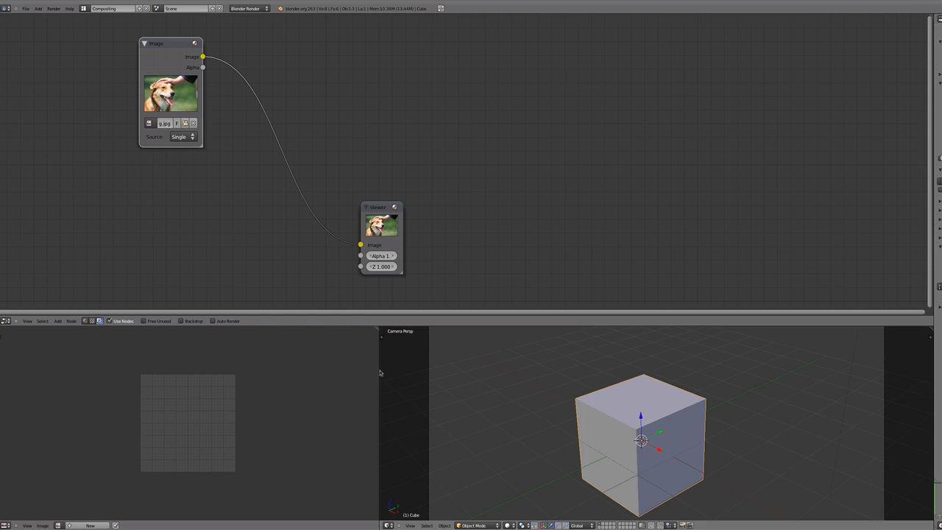
{"action": "left_click_drag", "start_coordinate": [380, 373], "coordinate": [922, 374]}
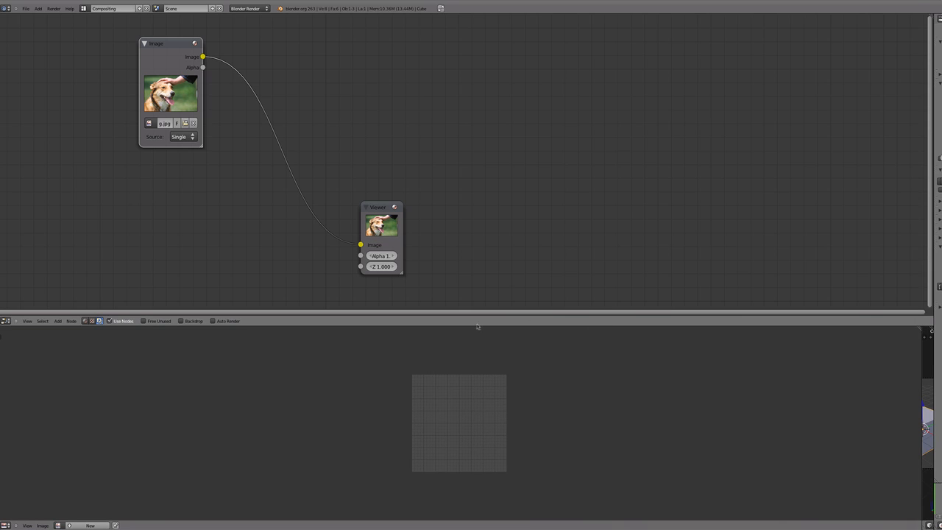
{"action": "left_click_drag", "start_coordinate": [475, 327], "coordinate": [423, 246]}
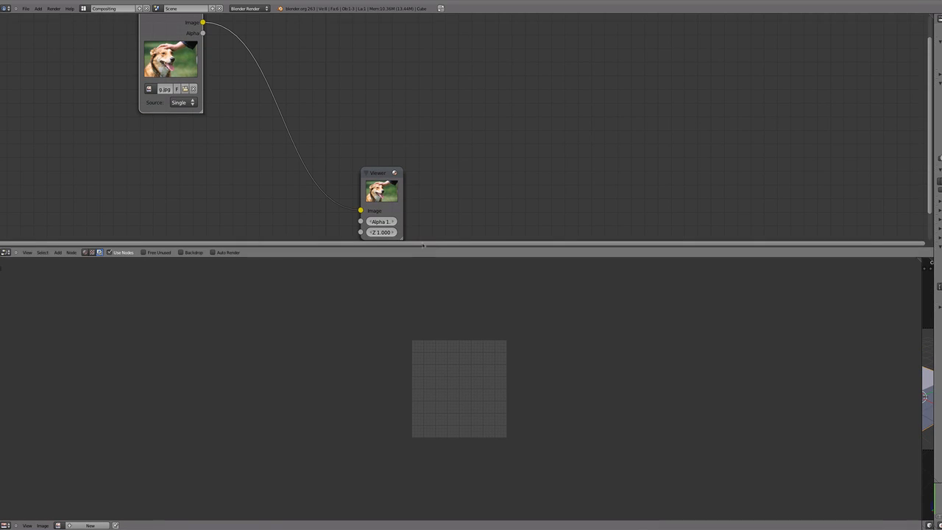
Rearrange the Image and Viewer nodes close together so both fit inside the shortened node editor.
{"action": "left_click_drag", "start_coordinate": [171, 59], "coordinate": [167, 119]}
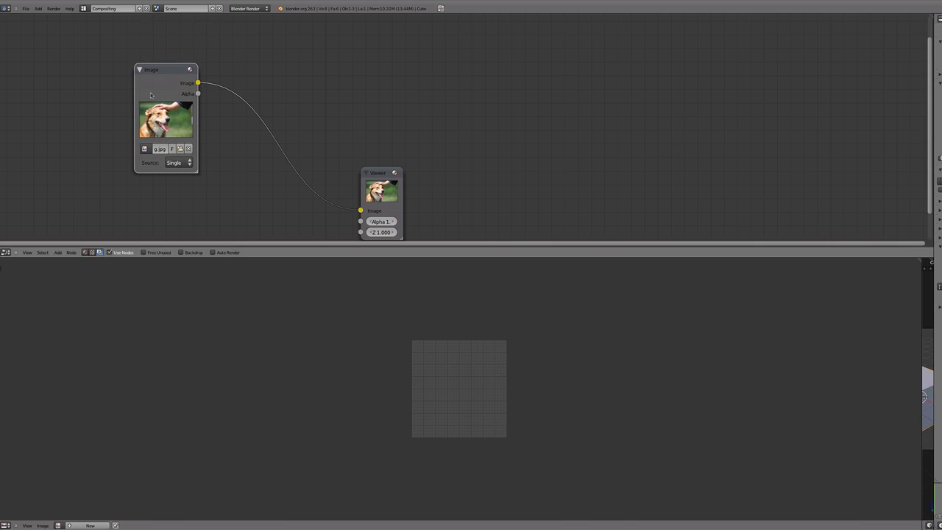
{"action": "left_click_drag", "start_coordinate": [387, 187], "coordinate": [247, 134]}
{"action": "left_click_drag", "start_coordinate": [187, 111], "coordinate": [151, 71]}
{"action": "left_click_drag", "start_coordinate": [258, 126], "coordinate": [247, 109]}
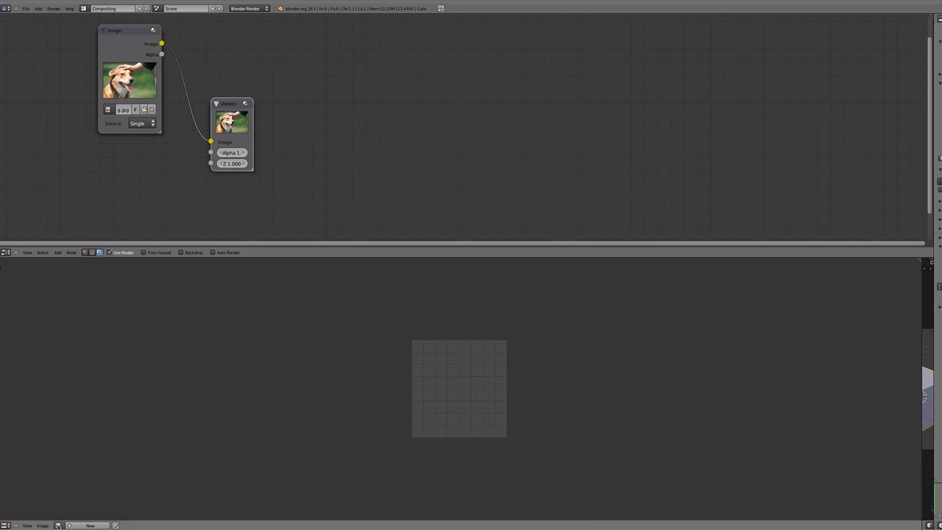
Display the Viewer Node output in the image editor, enlarged enough to inspect the dog photo.
{"action": "left_click", "coordinate": [58, 525]}
{"action": "left_click", "coordinate": [94, 457]}
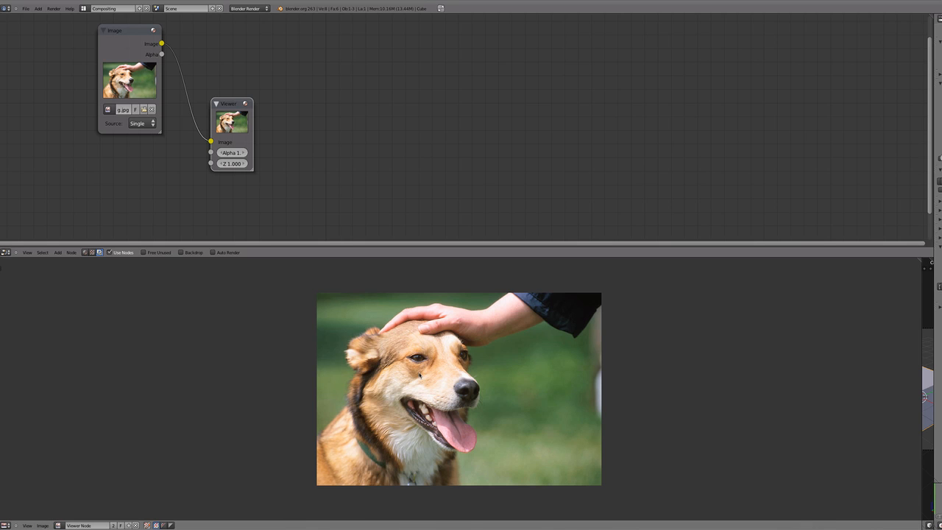
{"action": "scroll", "coordinate": [420, 375], "scroll_direction": "up", "scroll_amount": 1}
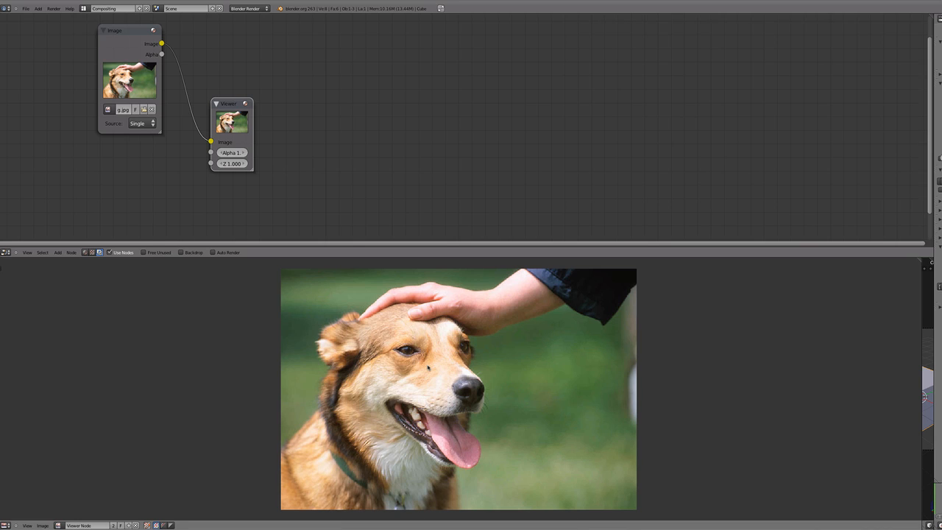
Show the scopes sidebar in the image editor and widen it so the graphs are easier to read.
{"action": "key", "text": "t"}
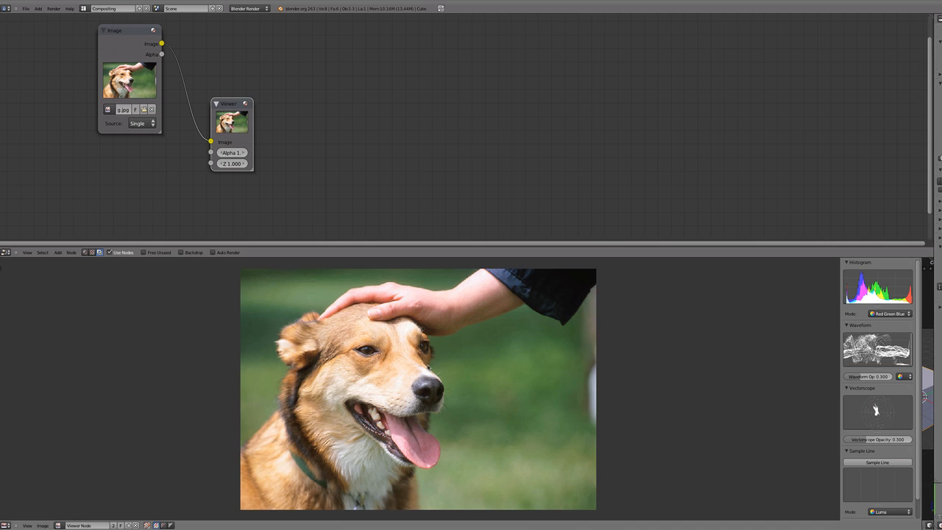
{"action": "scroll", "coordinate": [781, 333], "scroll_direction": "down", "scroll_amount": 1}
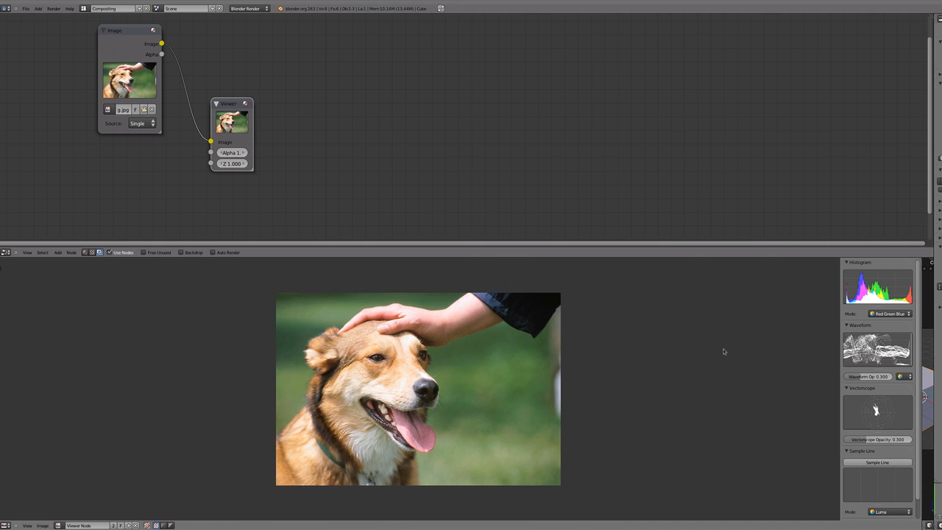
{"action": "scroll", "coordinate": [723, 351], "scroll_direction": "up", "scroll_amount": 4}
{"action": "scroll", "coordinate": [724, 351], "scroll_direction": "down", "scroll_amount": 2}
{"action": "scroll", "coordinate": [724, 351], "scroll_direction": "down", "scroll_amount": 1}
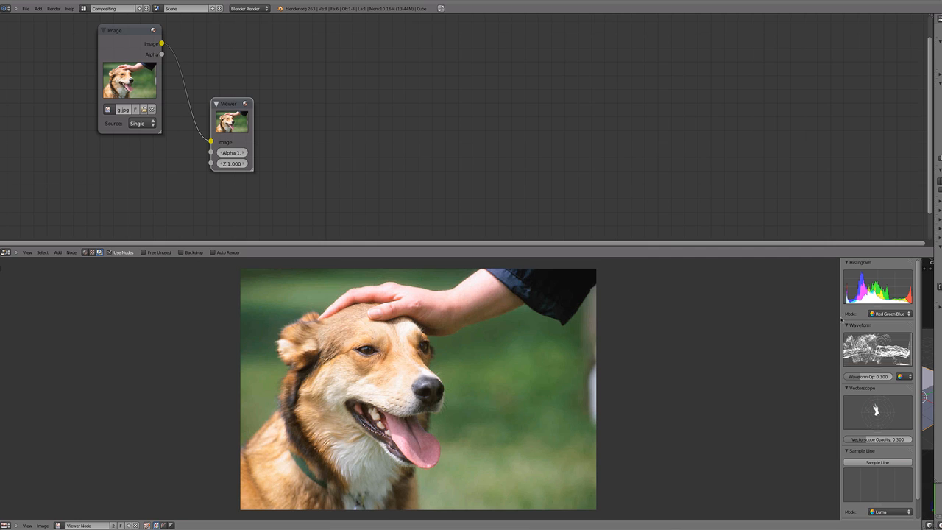
{"action": "left_click_drag", "start_coordinate": [842, 319], "coordinate": [797, 319]}
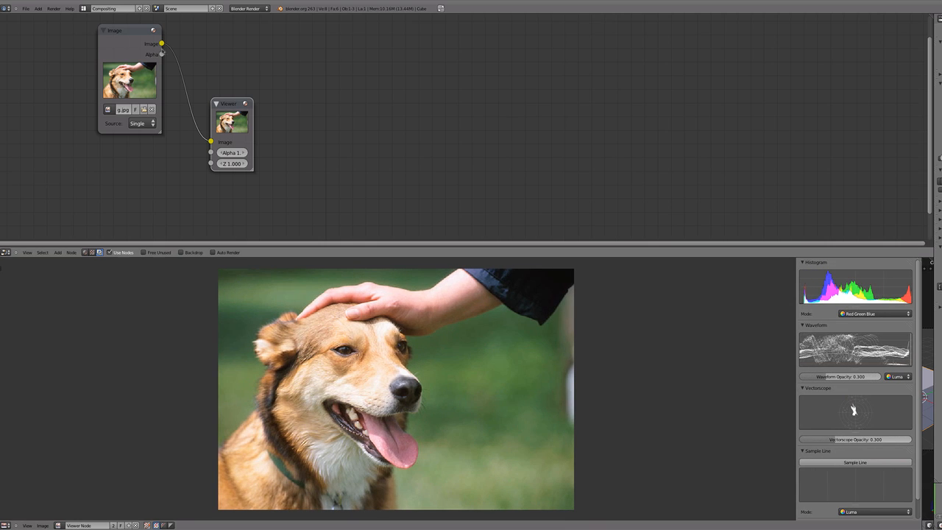
Spread the Image and Viewer nodes apart to leave room between them, and select the Image node.
{"action": "left_click_drag", "start_coordinate": [141, 64], "coordinate": [88, 86]}
{"action": "left_click_drag", "start_coordinate": [239, 123], "coordinate": [316, 148]}
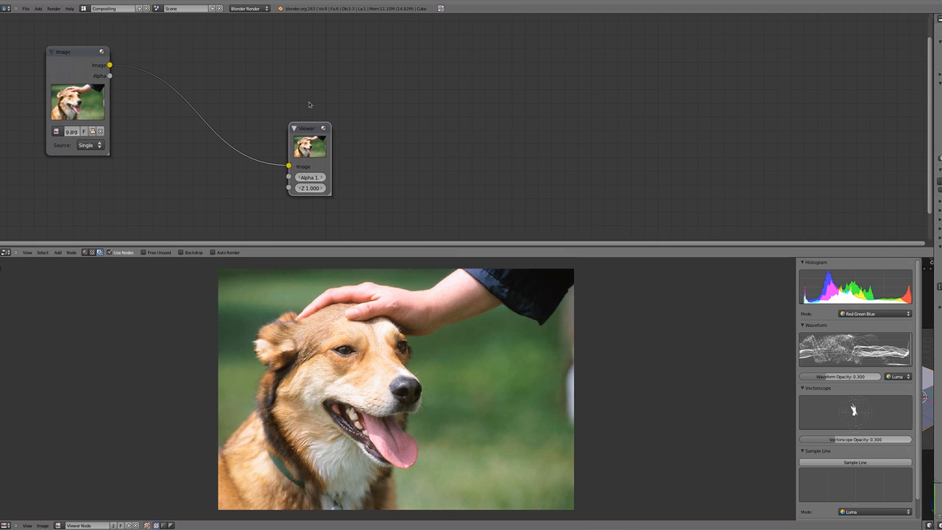
{"action": "left_click", "coordinate": [77, 67]}
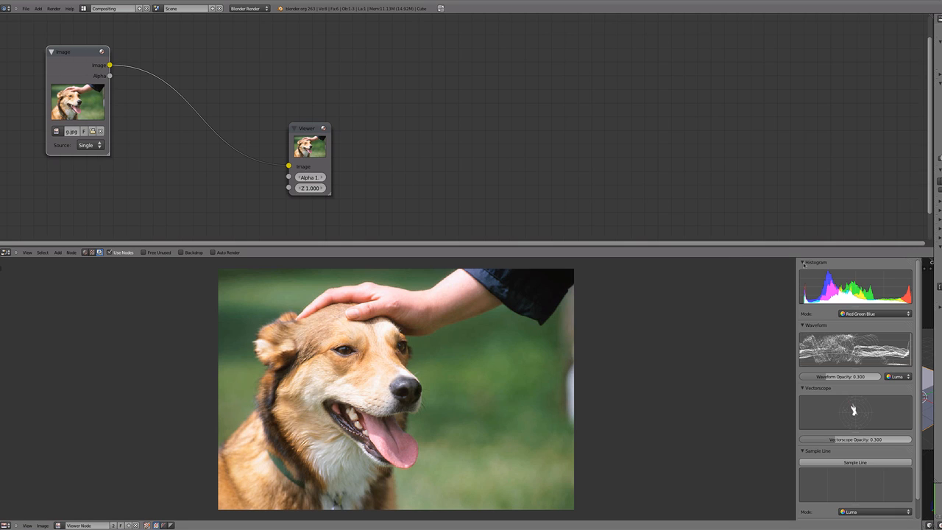
Compare the scopes with Full Sample on and off, leaving it off, and collapse the Histogram and Scope Samples sections.
{"action": "left_click", "coordinate": [804, 263]}
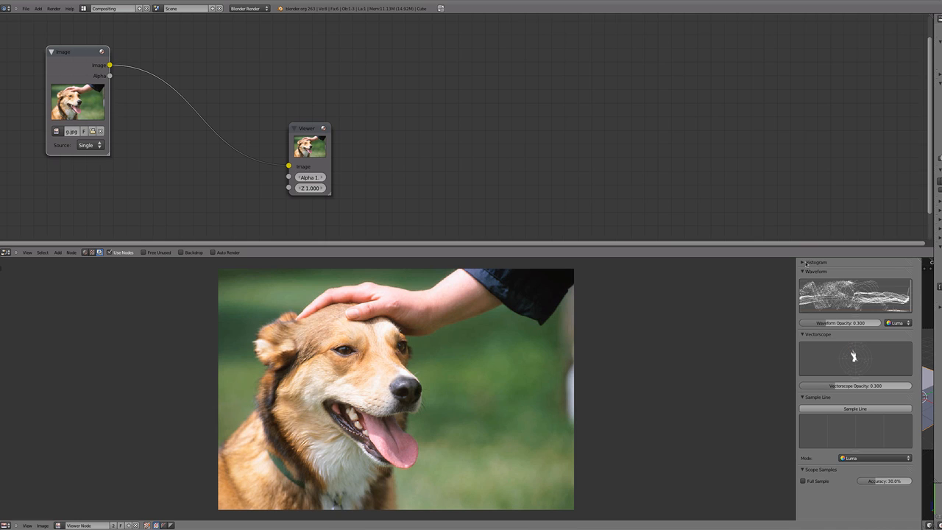
{"action": "left_click", "coordinate": [803, 481]}
{"action": "left_click", "coordinate": [803, 481]}
{"action": "left_click", "coordinate": [803, 480]}
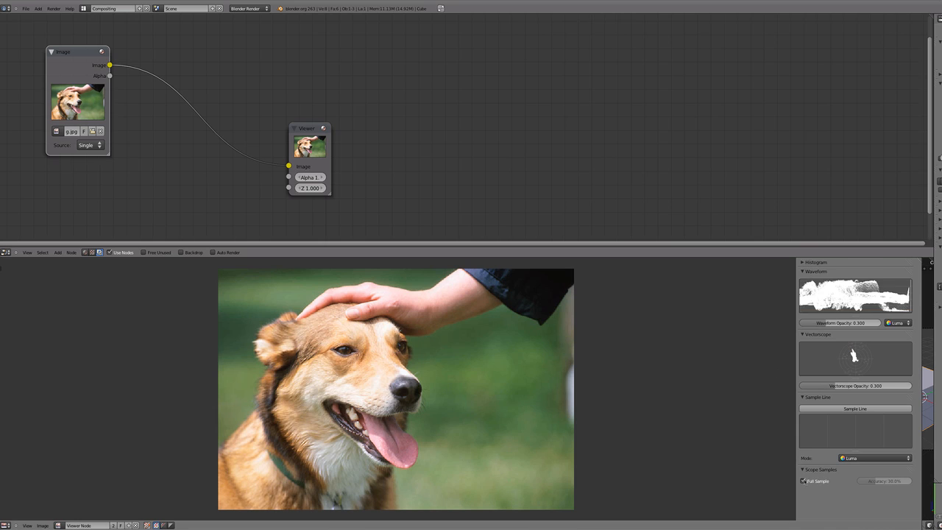
{"action": "left_click", "coordinate": [803, 481]}
{"action": "left_click", "coordinate": [803, 481]}
{"action": "left_click", "coordinate": [803, 481]}
{"action": "left_click", "coordinate": [803, 480]}
{"action": "left_click", "coordinate": [803, 481]}
{"action": "left_click", "coordinate": [802, 470]}
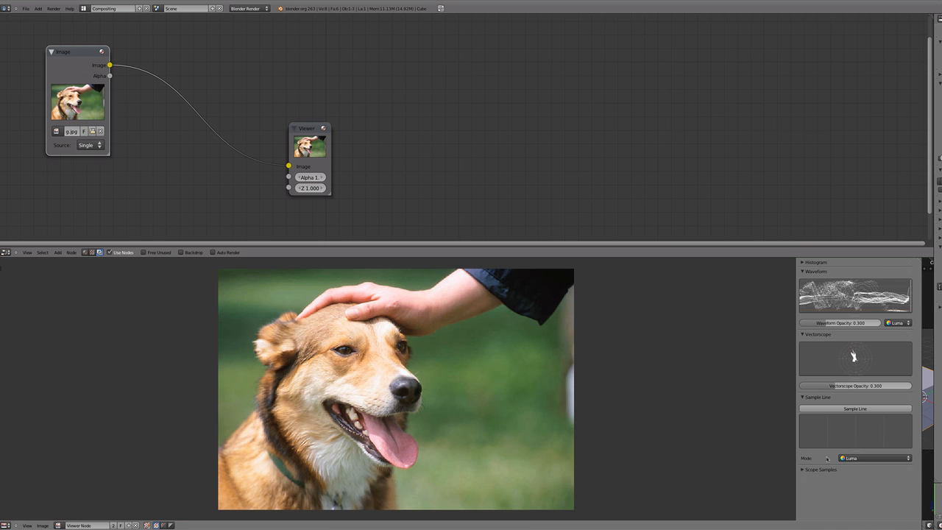
Make the Sample Line graph taller and sample a line over the green background beside the dog's ear.
{"action": "left_click_drag", "start_coordinate": [852, 447], "coordinate": [852, 501]}
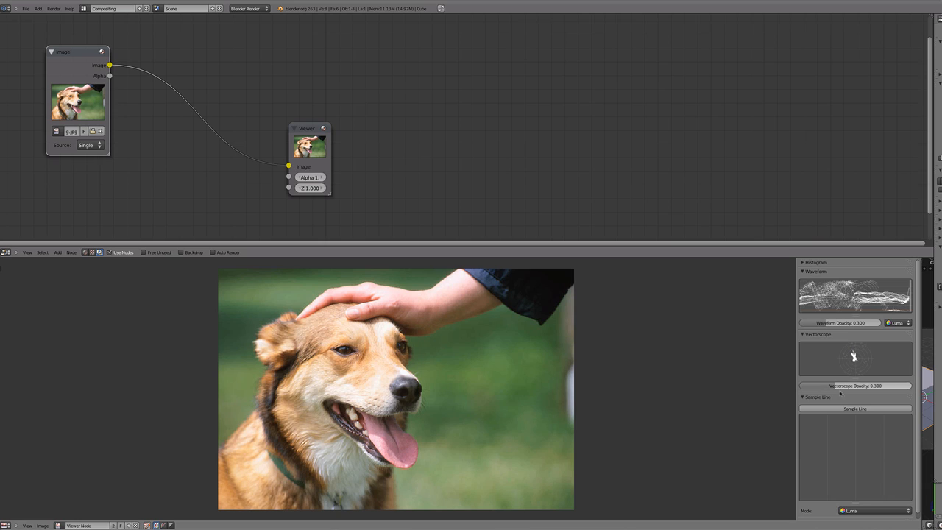
{"action": "left_click", "coordinate": [846, 409]}
{"action": "left_click_drag", "start_coordinate": [266, 292], "coordinate": [227, 388]}
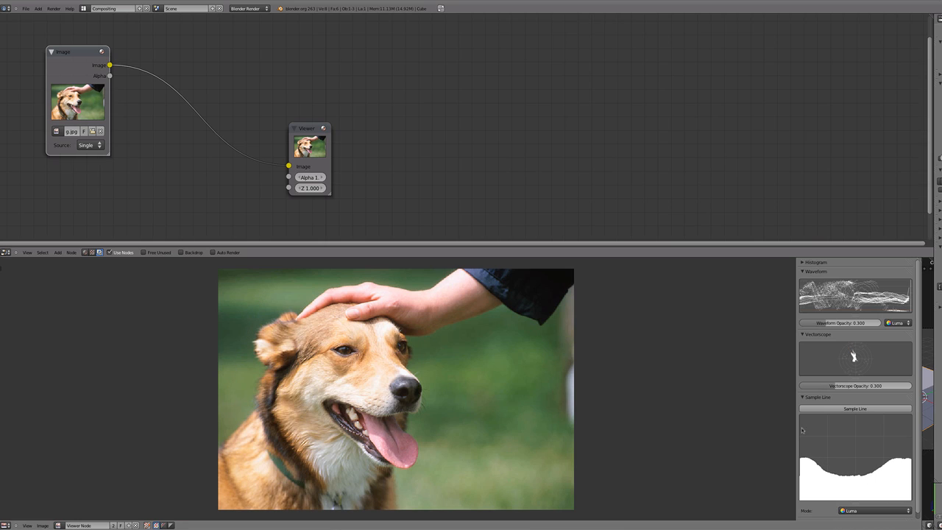
Sample a line from the dark sleeve to the hand and compare its graph in Green, Red Green Blue and Luma modes.
{"action": "left_click", "coordinate": [855, 409]}
{"action": "left_click_drag", "start_coordinate": [565, 277], "coordinate": [441, 291]}
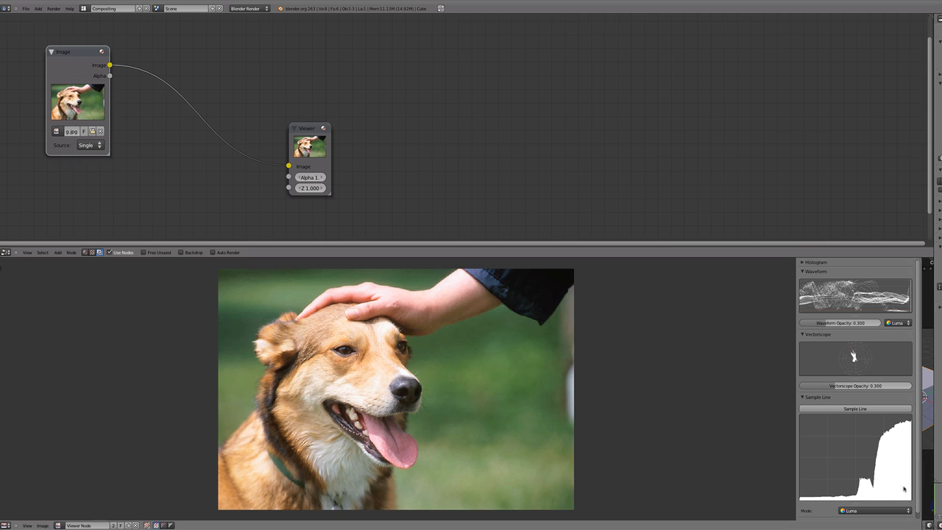
{"action": "left_click", "coordinate": [875, 510]}
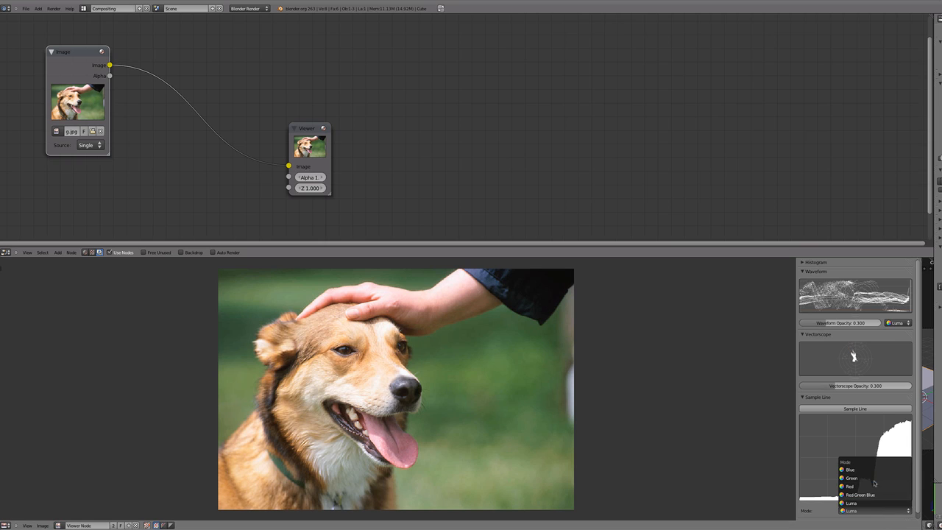
{"action": "left_click", "coordinate": [872, 477]}
{"action": "left_click", "coordinate": [880, 506]}
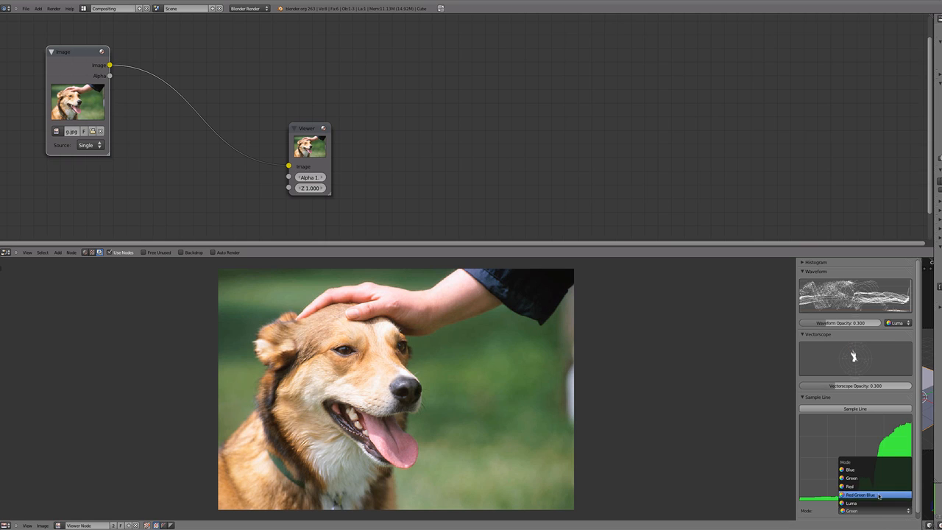
{"action": "left_click", "coordinate": [881, 495]}
{"action": "left_click", "coordinate": [881, 507]}
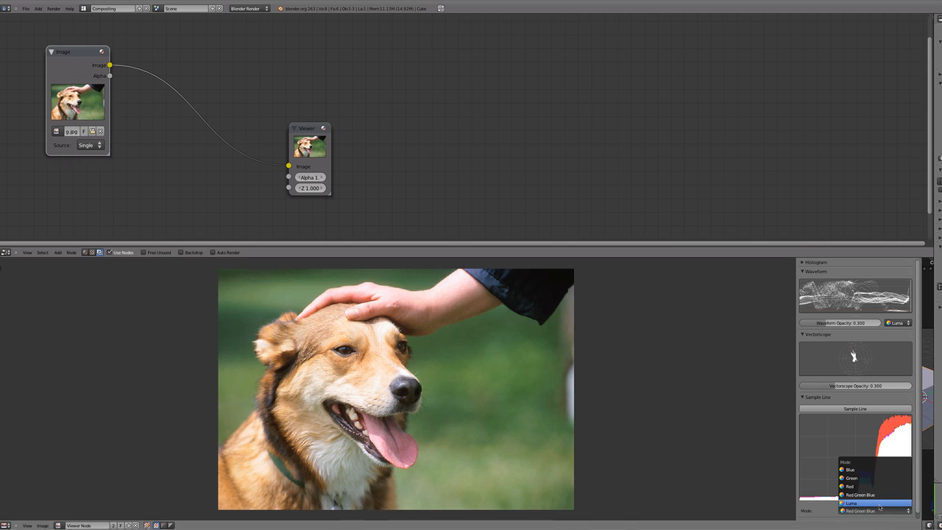
{"action": "left_click", "coordinate": [882, 504]}
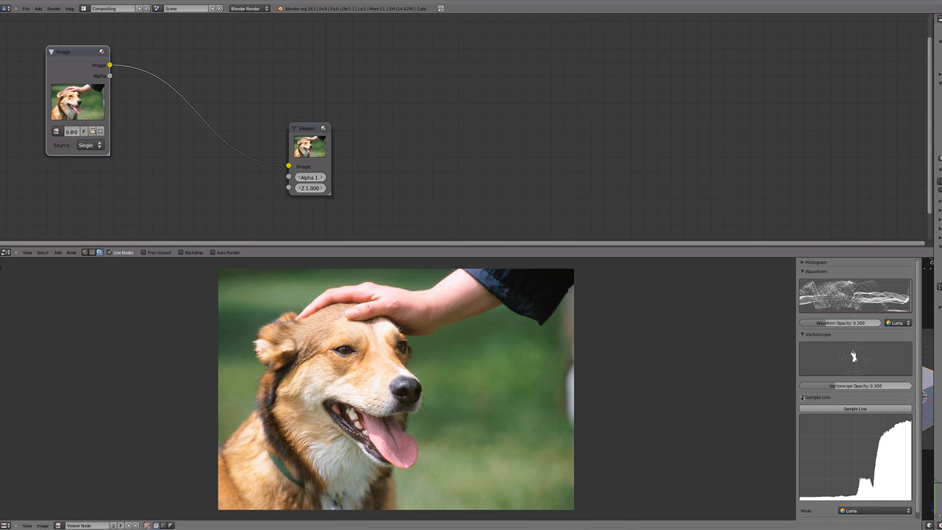
Collapse the Sample Line section, widen the scopes sidebar, and make the Waveform and Vectorscope graphs taller.
{"action": "left_click", "coordinate": [802, 397]}
{"action": "left_click_drag", "start_coordinate": [858, 378], "coordinate": [857, 493]}
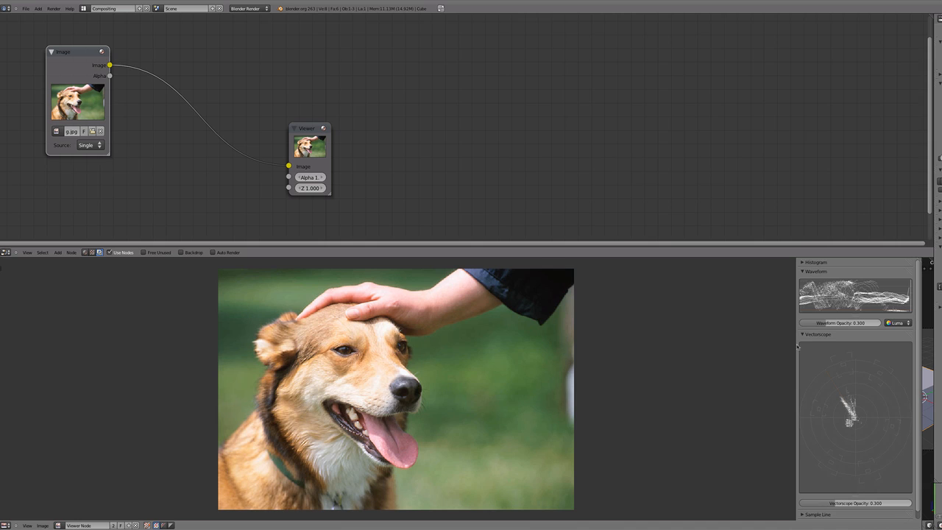
{"action": "left_click_drag", "start_coordinate": [798, 346], "coordinate": [714, 346]}
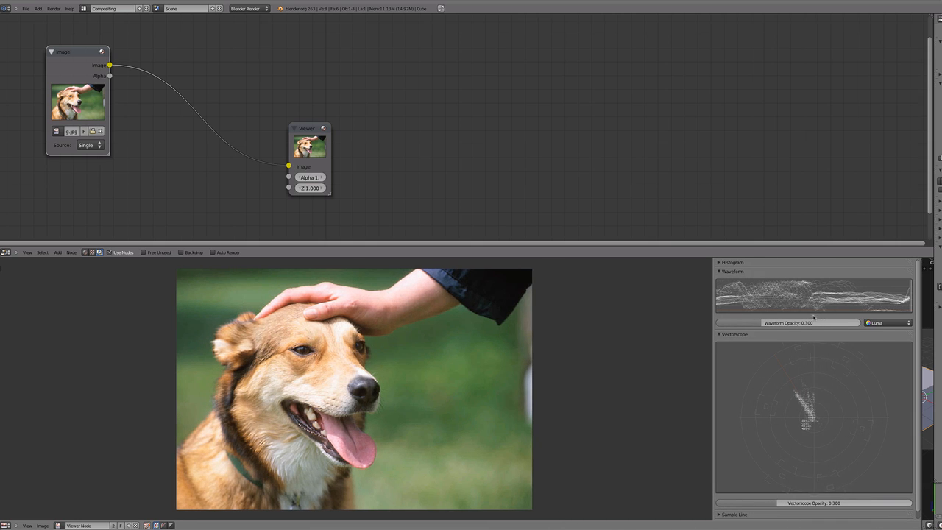
{"action": "left_click_drag", "start_coordinate": [817, 318], "coordinate": [803, 385]}
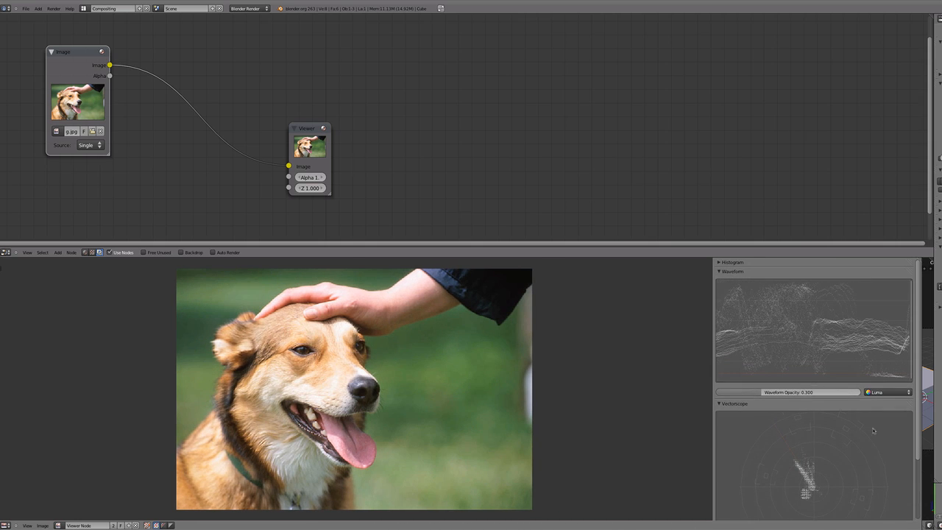
{"action": "scroll", "coordinate": [873, 434], "scroll_direction": "down", "scroll_amount": 3}
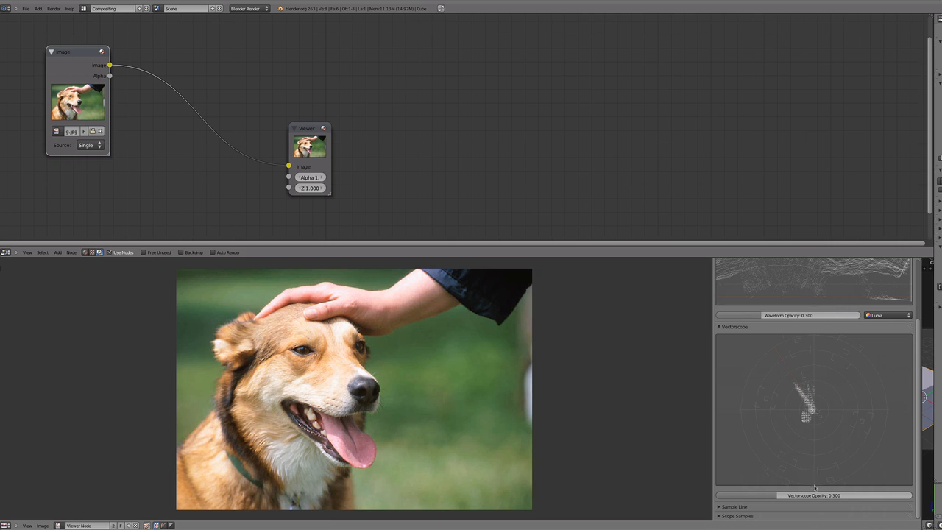
{"action": "left_click_drag", "start_coordinate": [815, 486], "coordinate": [814, 512]}
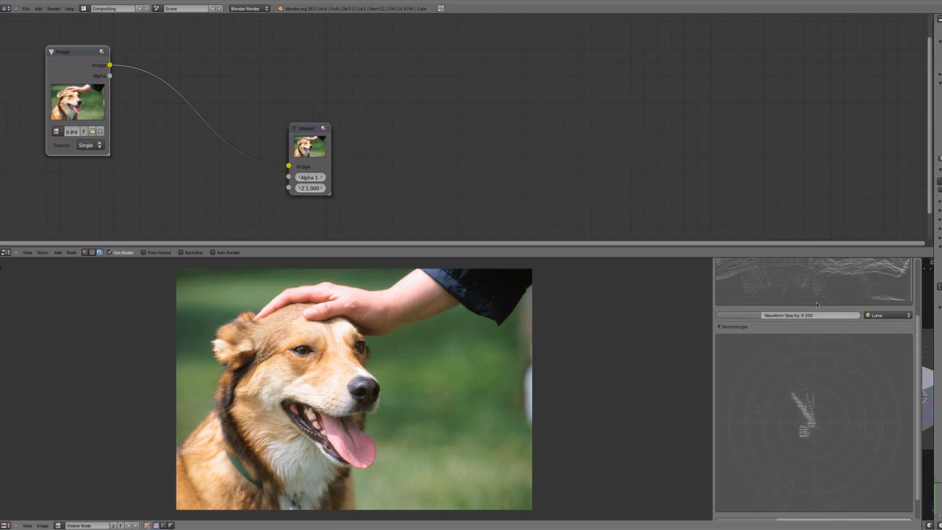
Collapse the Waveform section, raise the Vectorscope opacity to 1.000, and widen the sidebar further.
{"action": "scroll", "coordinate": [816, 311], "scroll_direction": "up", "scroll_amount": 3}
{"action": "left_click", "coordinate": [718, 271]}
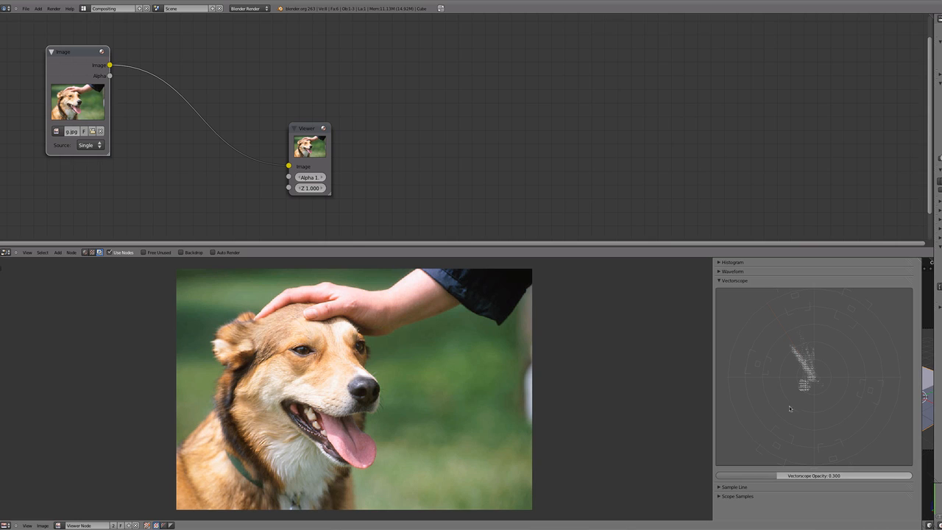
{"action": "left_click_drag", "start_coordinate": [779, 476], "coordinate": [910, 476]}
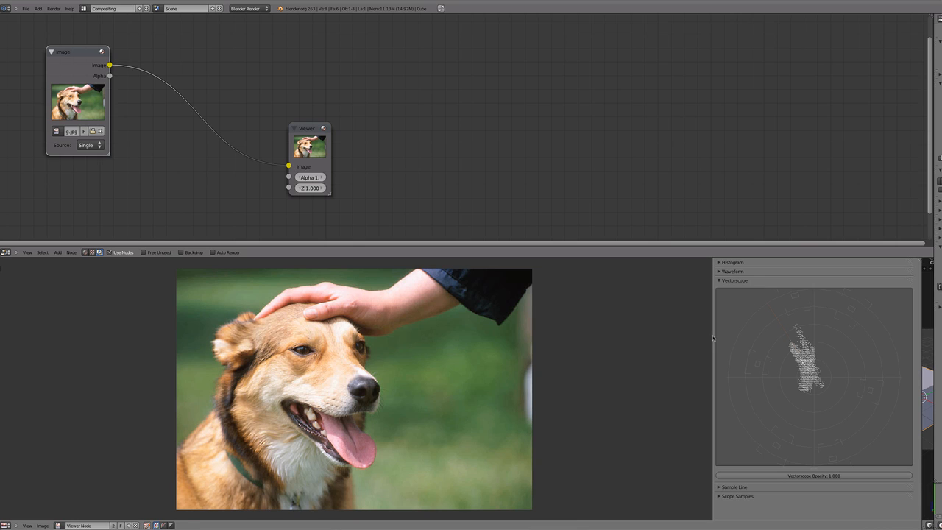
{"action": "left_click_drag", "start_coordinate": [713, 338], "coordinate": [676, 334]}
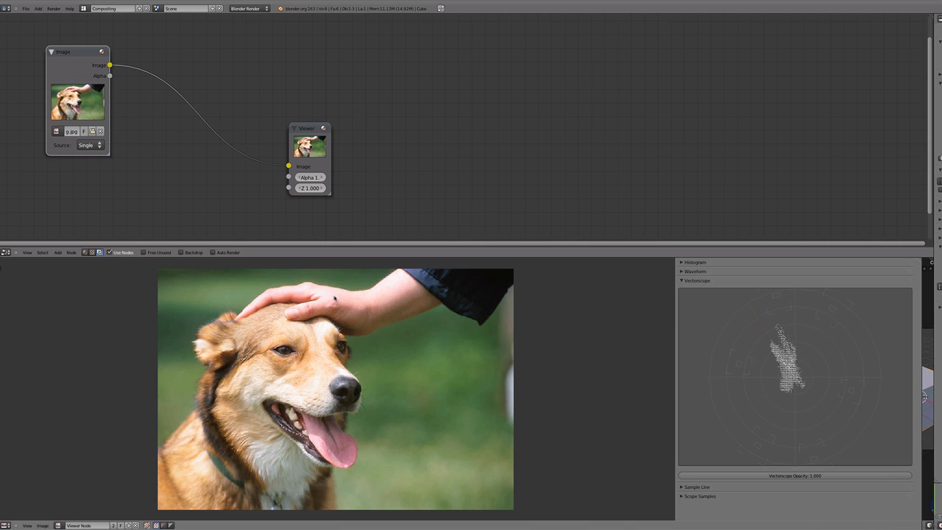
{"action": "scroll", "coordinate": [611, 343], "scroll_direction": "down", "scroll_amount": 1}
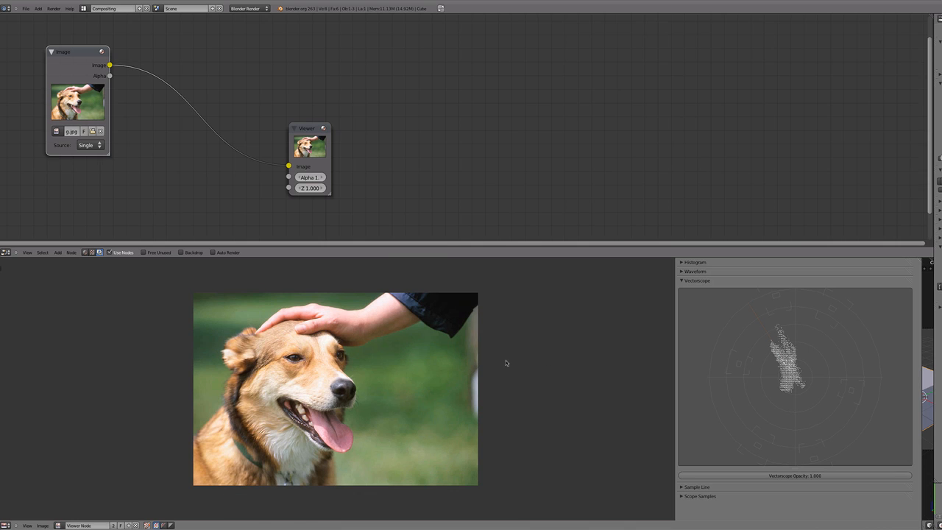
{"action": "scroll", "coordinate": [506, 363], "scroll_direction": "down", "scroll_amount": 2}
{"action": "scroll", "coordinate": [507, 363], "scroll_direction": "up", "scroll_amount": 3}
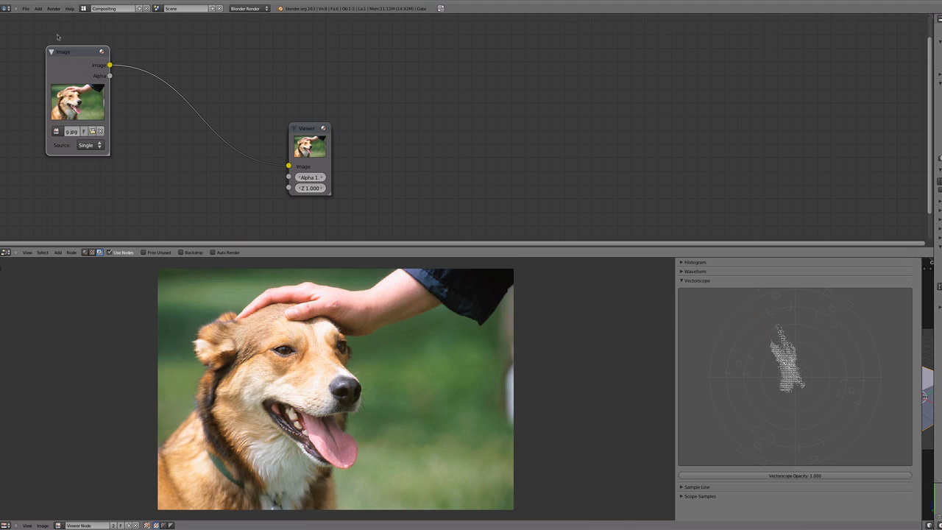
Add a Color Balance node on the link between the Image and Viewer nodes, moving the Viewer away to make room.
{"action": "key", "text": "shift+a"}
{"action": "mouse_move", "coordinate": [113, 120]}
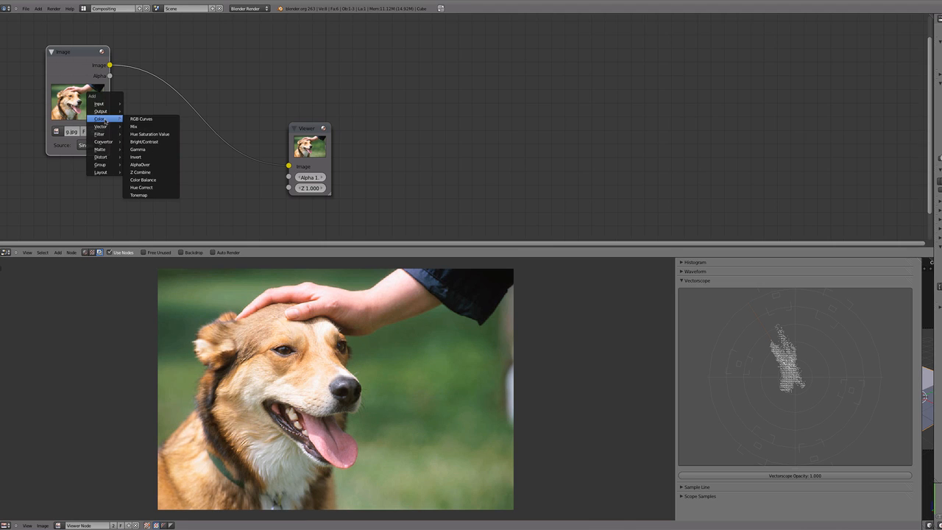
{"action": "left_click", "coordinate": [144, 180]}
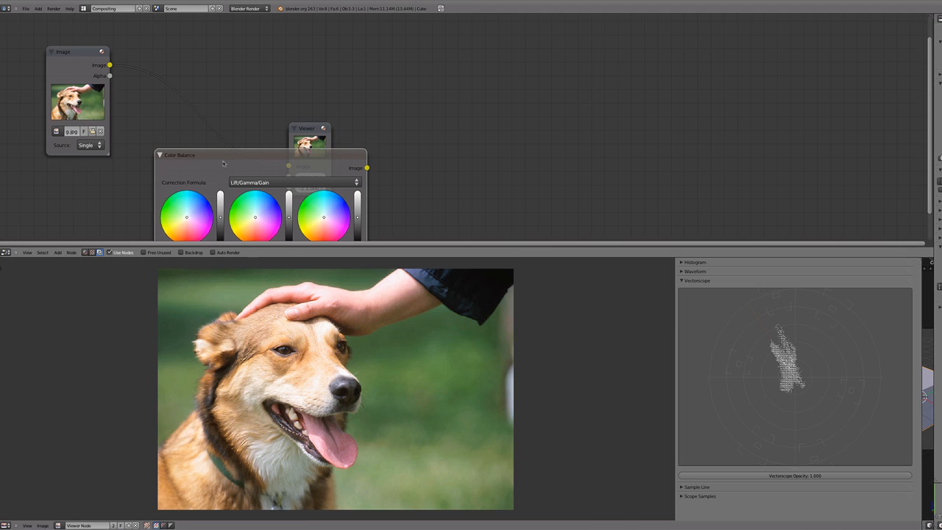
{"action": "left_click", "coordinate": [219, 97]}
{"action": "left_click_drag", "start_coordinate": [270, 103], "coordinate": [228, 98]}
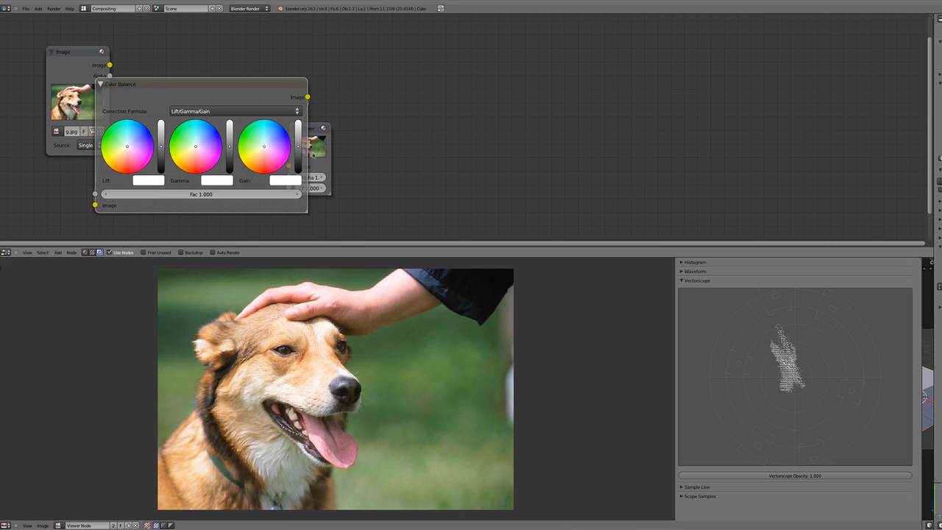
{"action": "left_click_drag", "start_coordinate": [319, 132], "coordinate": [454, 157]}
{"action": "left_click", "coordinate": [245, 90]}
{"action": "left_click_drag", "start_coordinate": [245, 90], "coordinate": [298, 63]}
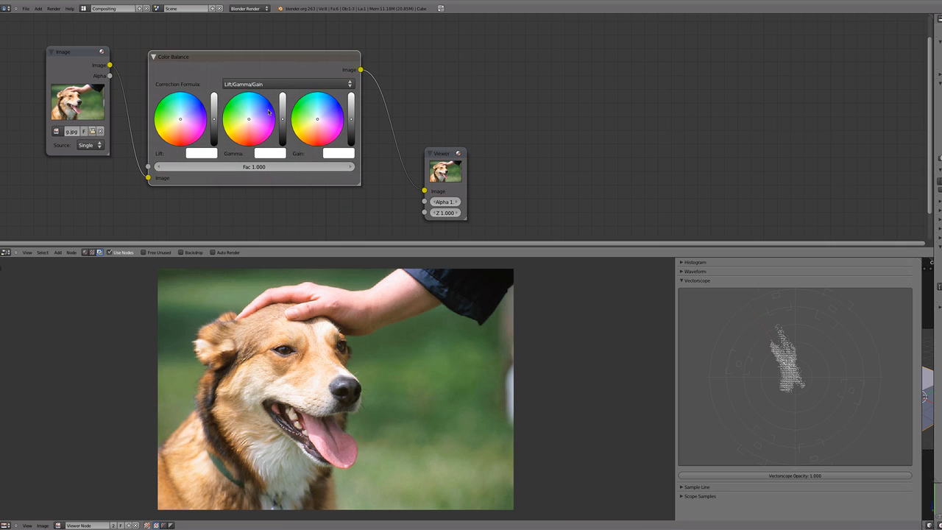
Try slight tint shifts on the Color Balance node's Gamma wheel and bring it back to neutral.
{"action": "mouse_move", "coordinate": [248, 121]}
{"action": "left_mouse_down"}
{"action": "mouse_move", "coordinate": [241, 143]}
{"action": "mouse_move", "coordinate": [229, 97]}
{"action": "mouse_move", "coordinate": [274, 118]}
{"action": "mouse_move", "coordinate": [278, 136]}
{"action": "mouse_move", "coordinate": [258, 135]}
{"action": "mouse_move", "coordinate": [244, 151]}
{"action": "mouse_move", "coordinate": [231, 115]}
{"action": "mouse_move", "coordinate": [249, 119]}
{"action": "left_mouse_up"}
{"action": "mouse_move", "coordinate": [249, 120]}
{"action": "left_mouse_down"}
{"action": "mouse_move", "coordinate": [246, 138]}
{"action": "mouse_move", "coordinate": [249, 119]}
{"action": "left_mouse_up"}
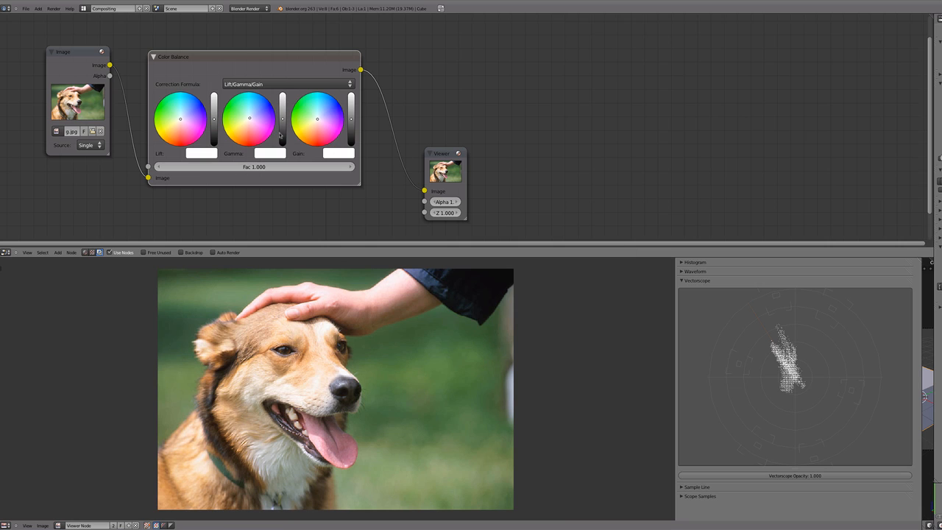
{"action": "mouse_move", "coordinate": [253, 125]}
{"action": "left_mouse_down"}
{"action": "mouse_move", "coordinate": [240, 145]}
{"action": "mouse_move", "coordinate": [249, 121]}
{"action": "left_mouse_up"}
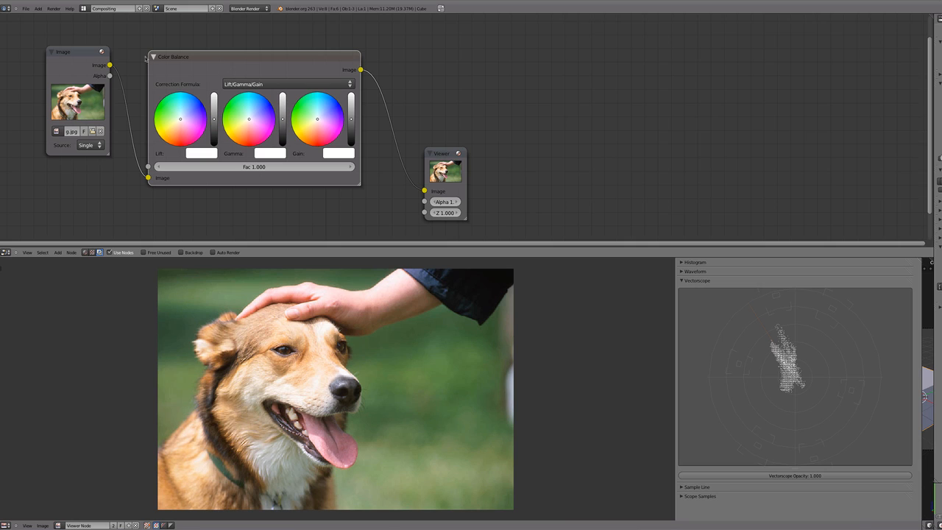
Collapse the Color Balance node and move it and the Image node to free up space.
{"action": "left_click_drag", "start_coordinate": [100, 66], "coordinate": [95, 50]}
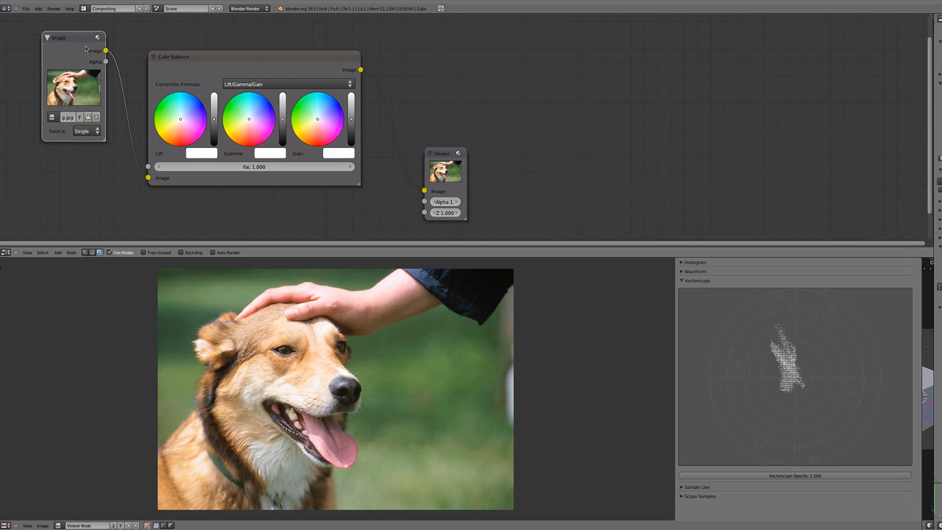
{"action": "left_click", "coordinate": [157, 58]}
{"action": "left_click", "coordinate": [153, 56]}
{"action": "left_click_drag", "start_coordinate": [157, 58], "coordinate": [146, 158]}
{"action": "left_click_drag", "start_coordinate": [49, 47], "coordinate": [26, 33]}
{"action": "left_click_drag", "start_coordinate": [157, 153], "coordinate": [148, 157]}
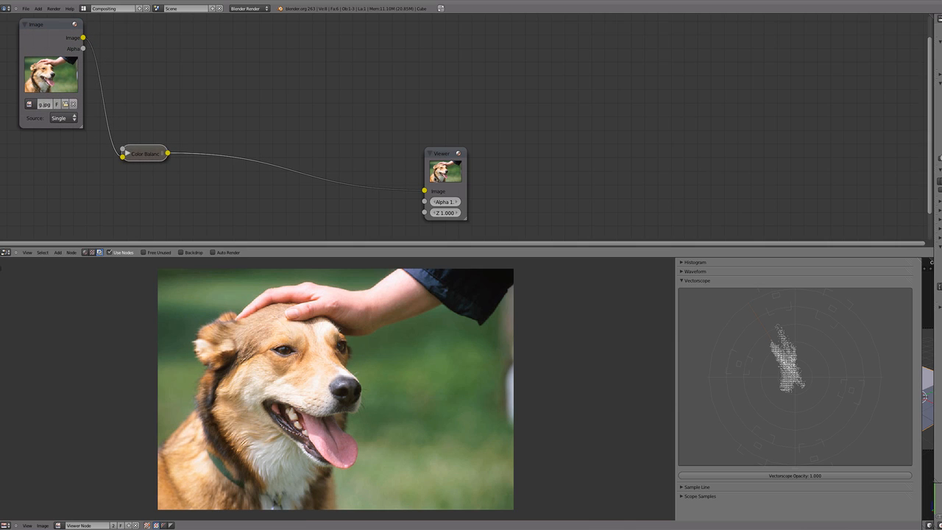
Move the Viewer node closer to the Color Balance node and collapse it.
{"action": "left_click_drag", "start_coordinate": [445, 176], "coordinate": [312, 211]}
{"action": "left_click", "coordinate": [232, 153]}
{"action": "left_click", "coordinate": [232, 153]}
{"action": "left_click", "coordinate": [279, 192]}
Collapse the Vectorscope section, expand the Waveform, make its graph taller and raise its opacity to 0.943.
{"action": "left_click", "coordinate": [681, 280]}
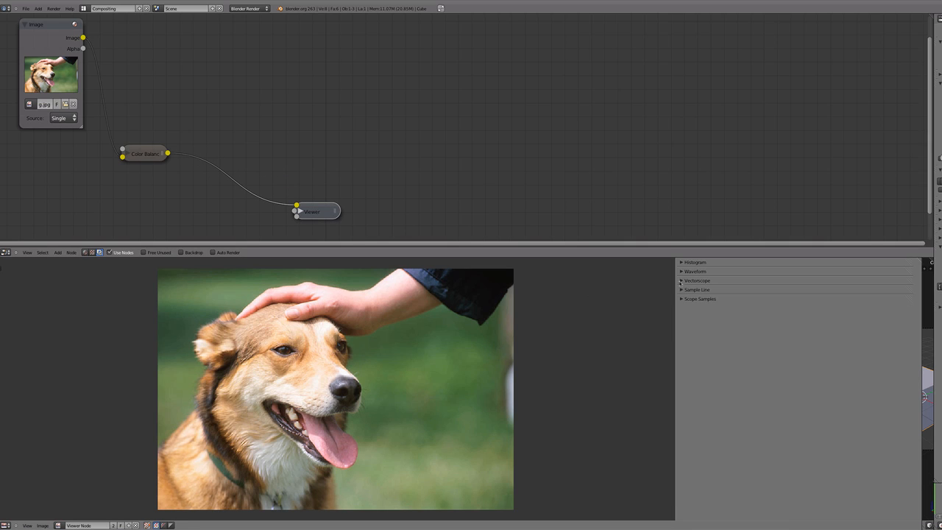
{"action": "left_click", "coordinate": [681, 272]}
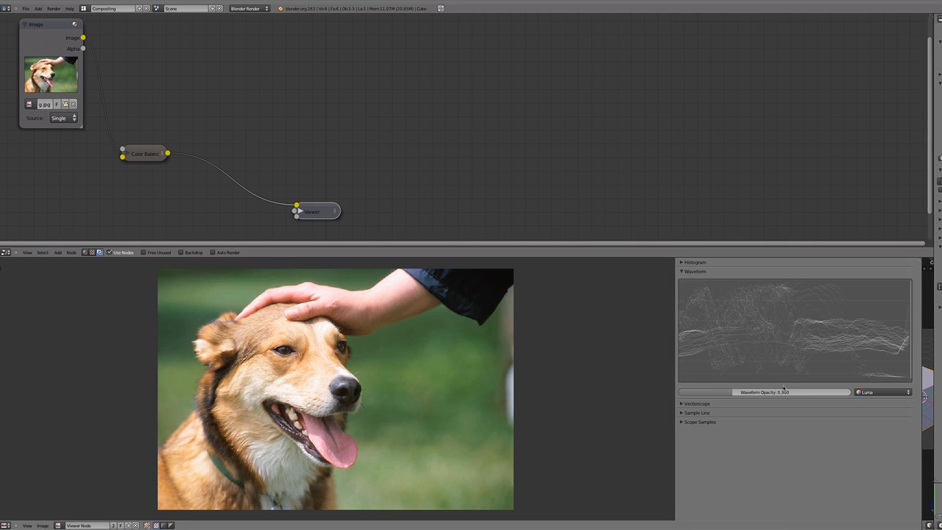
{"action": "left_click_drag", "start_coordinate": [784, 386], "coordinate": [877, 480]}
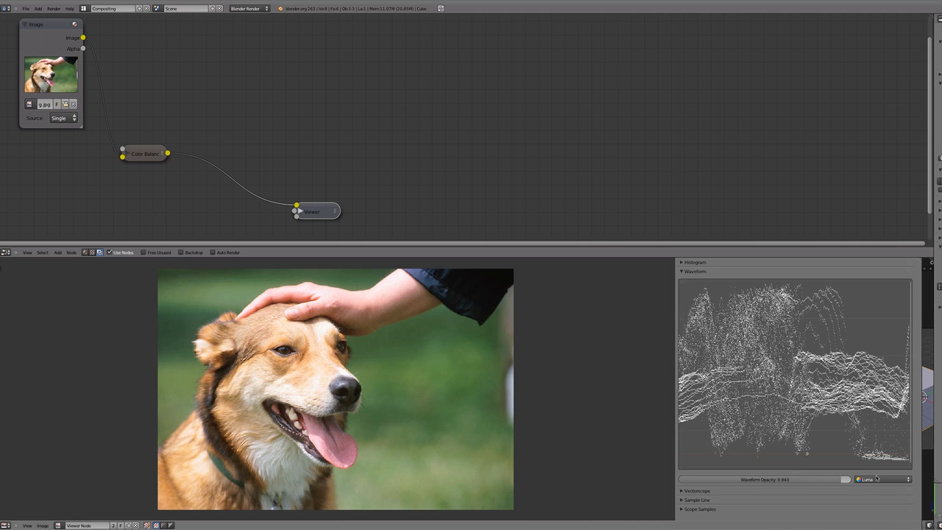
Compare the Waveform in Red Green Blue mode with Luma mode, leaving it on Luma.
{"action": "left_click", "coordinate": [877, 478]}
{"action": "left_click", "coordinate": [877, 464]}
{"action": "left_click", "coordinate": [878, 479]}
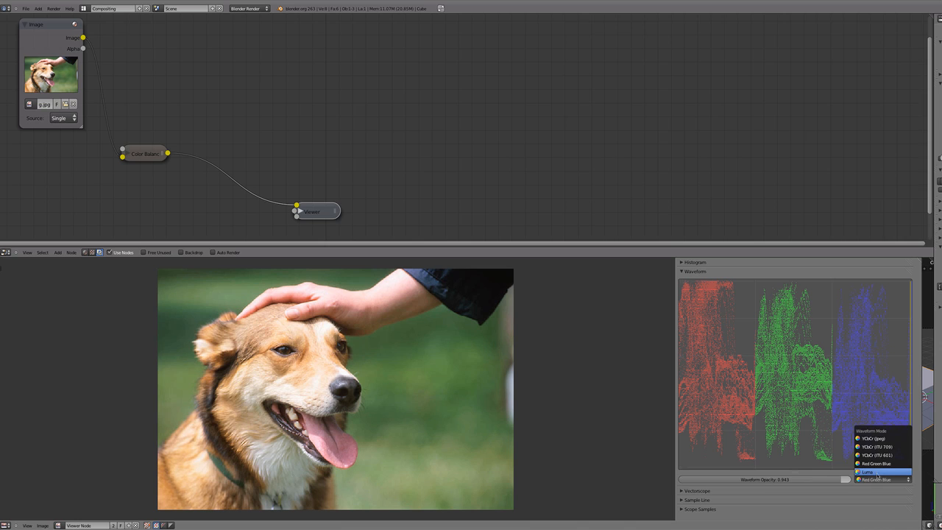
{"action": "left_click", "coordinate": [877, 474]}
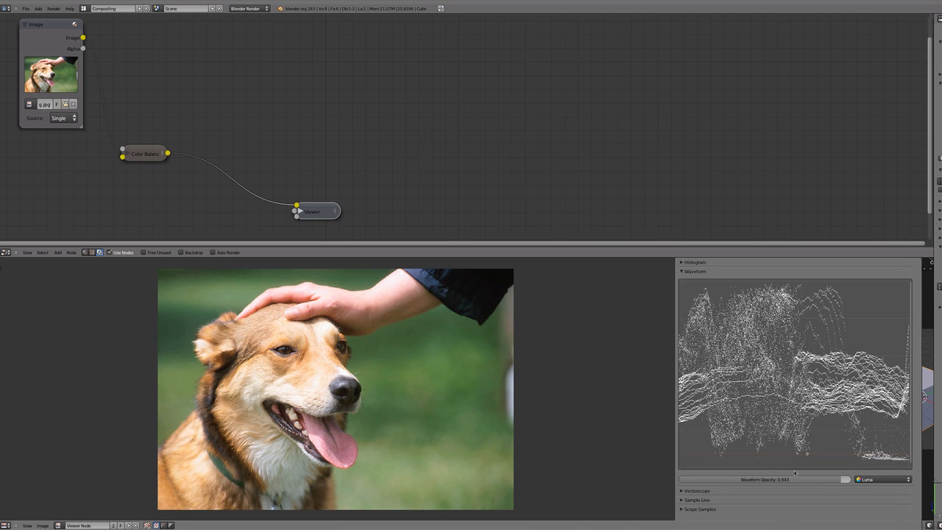
Enlarge the Luma waveform further by making its graph taller and widening the sidebar.
{"action": "left_click_drag", "start_coordinate": [795, 472], "coordinate": [795, 494]}
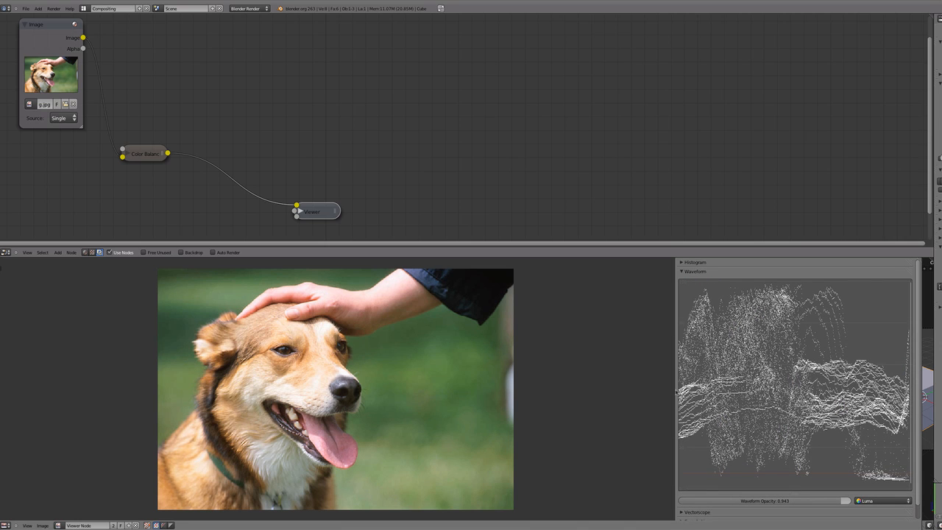
{"action": "left_click_drag", "start_coordinate": [677, 392], "coordinate": [645, 393]}
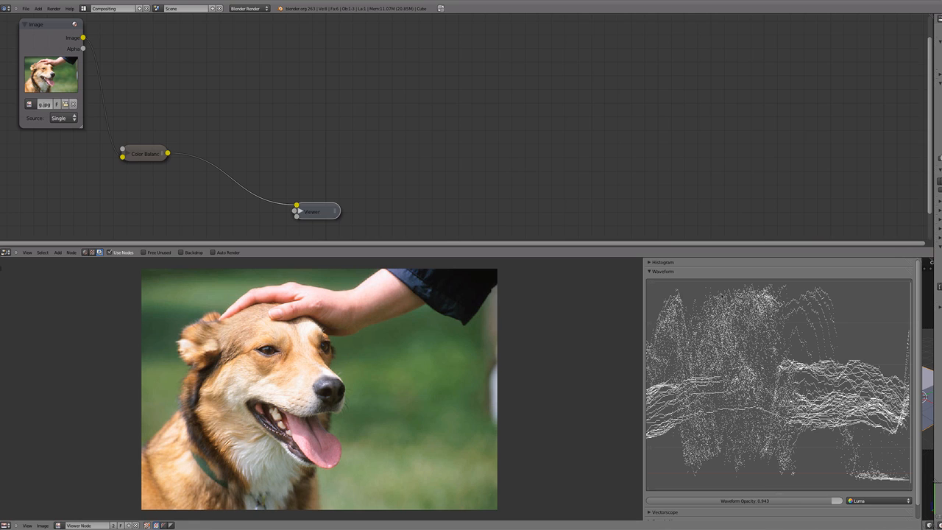
{"action": "left_click_drag", "start_coordinate": [156, 155], "coordinate": [145, 143]}
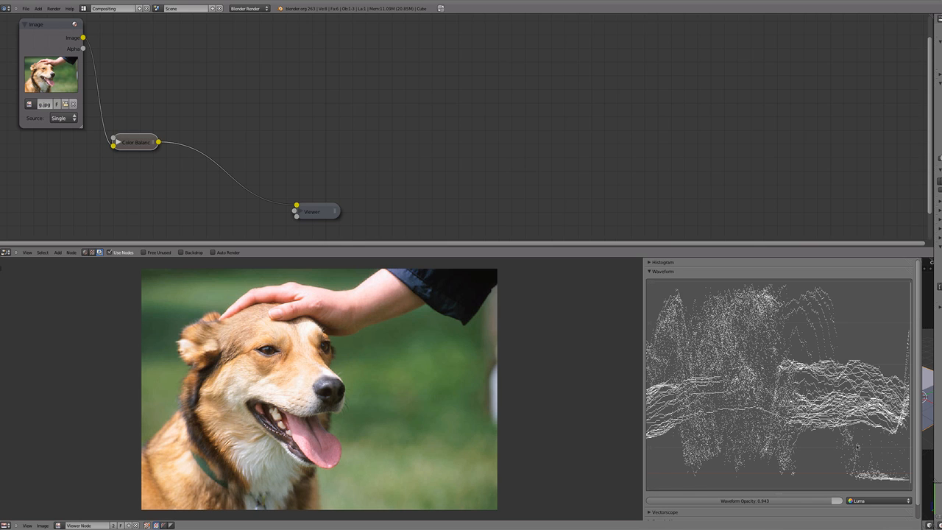
{"action": "left_click_drag", "start_coordinate": [917, 446], "coordinate": [920, 455]}
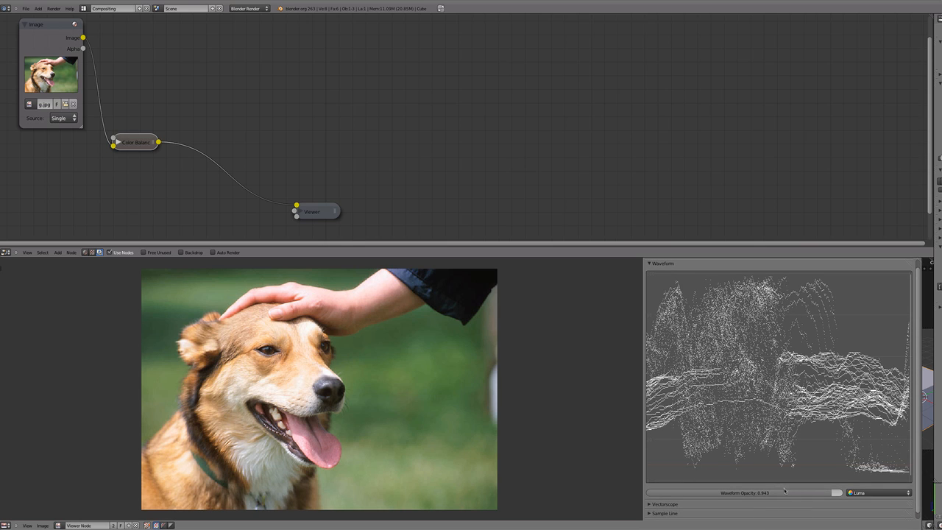
{"action": "left_click_drag", "start_coordinate": [782, 487], "coordinate": [781, 503]}
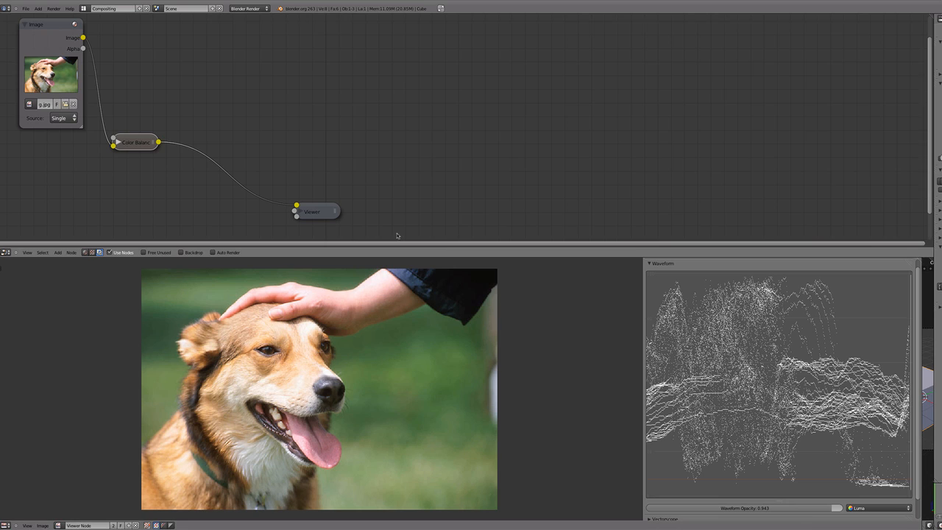
Add an RGB Curves node between the Color Balance and Viewer nodes, and space the nodes apart around it.
{"action": "left_click_drag", "start_coordinate": [37, 43], "coordinate": [35, 41]}
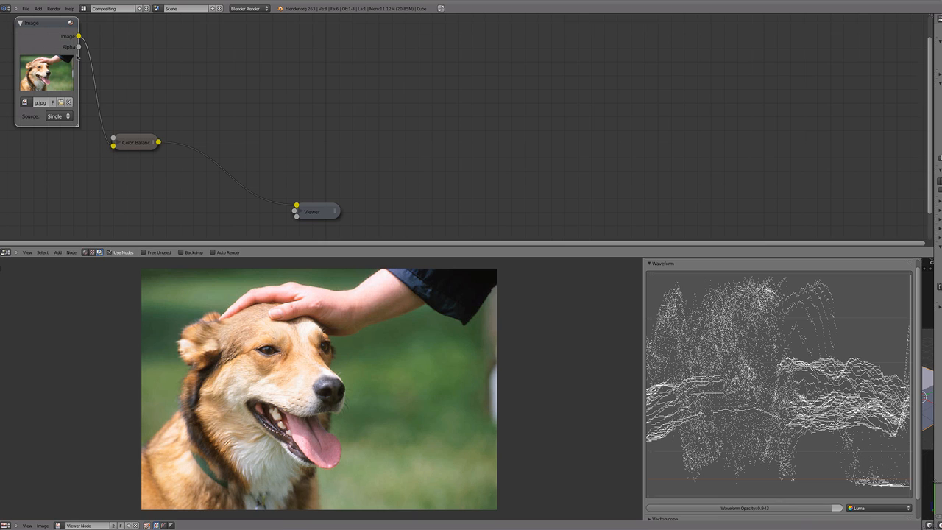
{"action": "left_click_drag", "start_coordinate": [144, 150], "coordinate": [154, 175]}
{"action": "key", "text": "shift+a"}
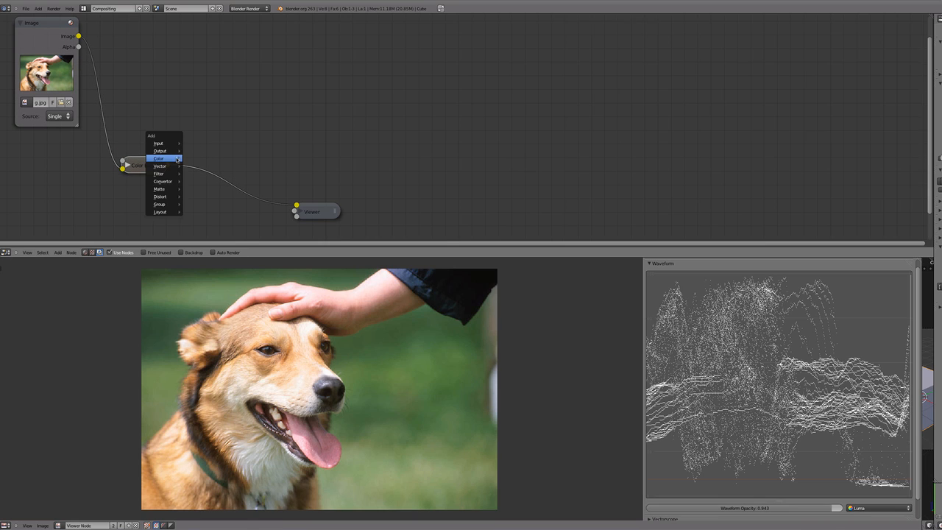
{"action": "left_click", "coordinate": [201, 159]}
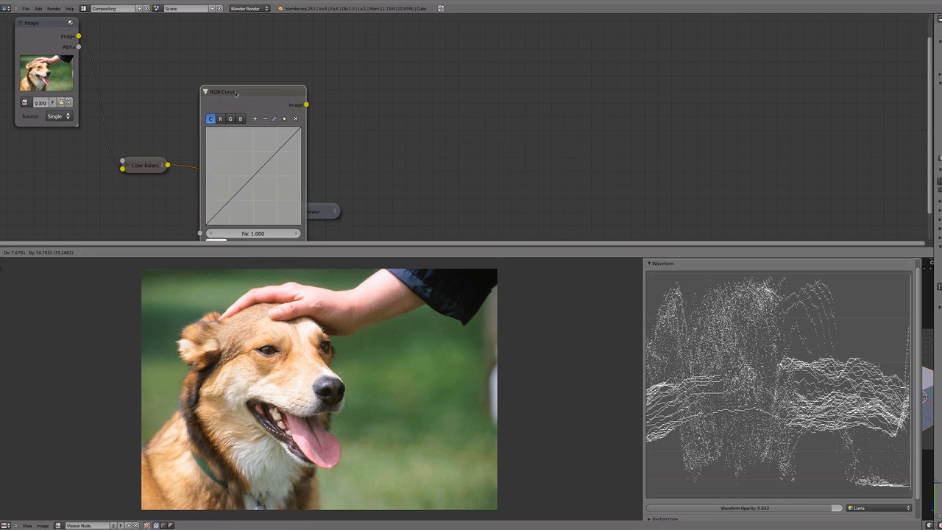
{"action": "left_click", "coordinate": [190, 121]}
{"action": "left_click_drag", "start_coordinate": [315, 211], "coordinate": [411, 156]}
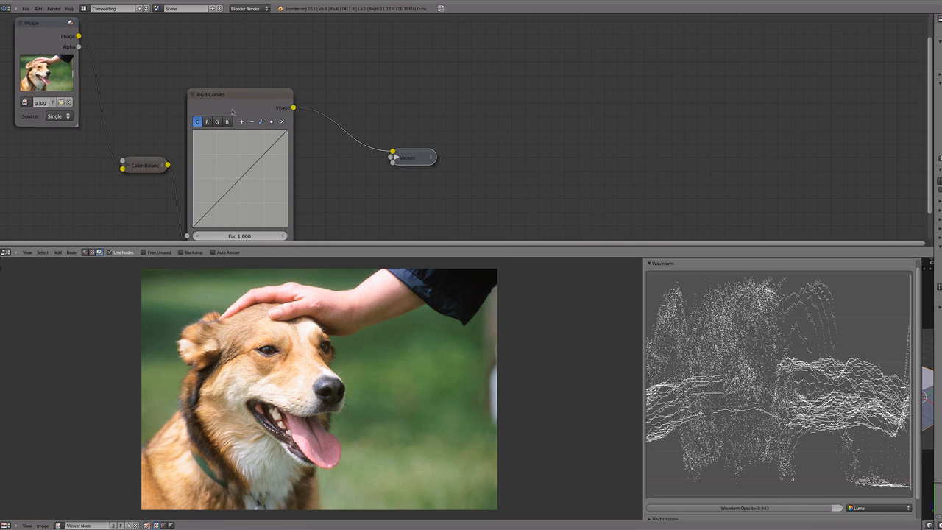
{"action": "left_click_drag", "start_coordinate": [243, 95], "coordinate": [281, 38]}
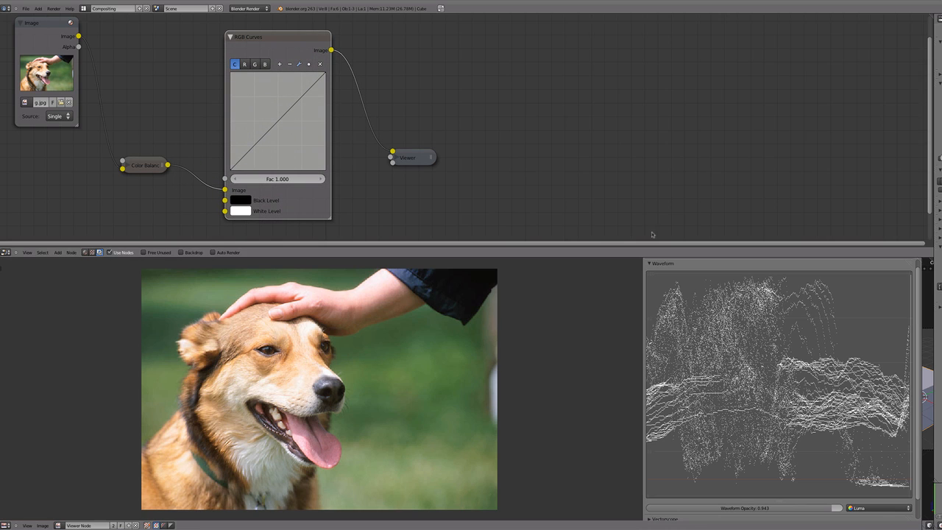
Try an S-shaped contrast curve on the RGB Curves node's combined channel and delete its added points.
{"action": "mouse_move", "coordinate": [325, 74]}
{"action": "left_mouse_down"}
{"action": "mouse_move", "coordinate": [324, 139]}
{"action": "mouse_move", "coordinate": [331, 100]}
{"action": "mouse_move", "coordinate": [315, 74]}
{"action": "mouse_move", "coordinate": [330, 76]}
{"action": "left_mouse_up"}
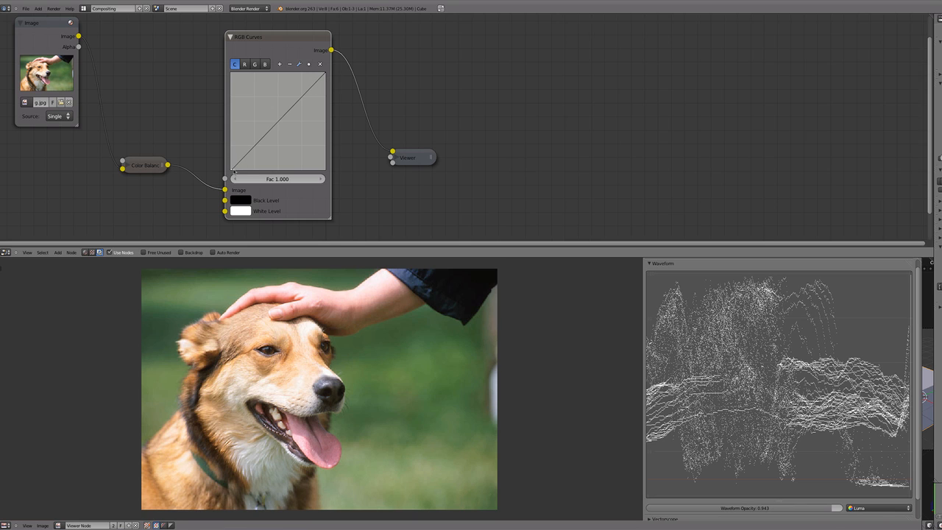
{"action": "mouse_move", "coordinate": [327, 74]}
{"action": "left_mouse_down"}
{"action": "mouse_move", "coordinate": [301, 75]}
{"action": "mouse_move", "coordinate": [348, 72]}
{"action": "mouse_move", "coordinate": [357, 92]}
{"action": "mouse_move", "coordinate": [327, 96]}
{"action": "mouse_move", "coordinate": [326, 106]}
{"action": "mouse_move", "coordinate": [335, 71]}
{"action": "left_mouse_up"}
{"action": "left_click_drag", "start_coordinate": [232, 170], "coordinate": [295, 87]}
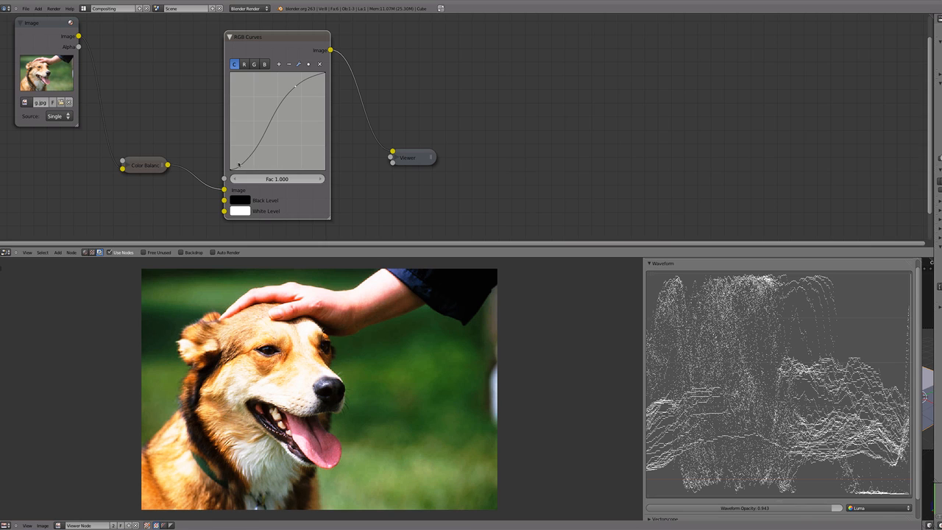
{"action": "left_click_drag", "start_coordinate": [238, 165], "coordinate": [300, 90]}
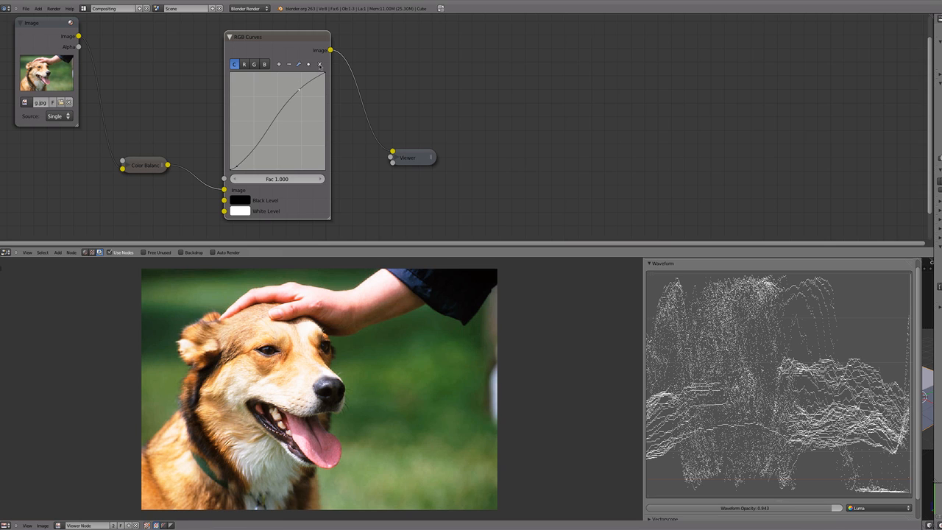
{"action": "left_click", "coordinate": [319, 65]}
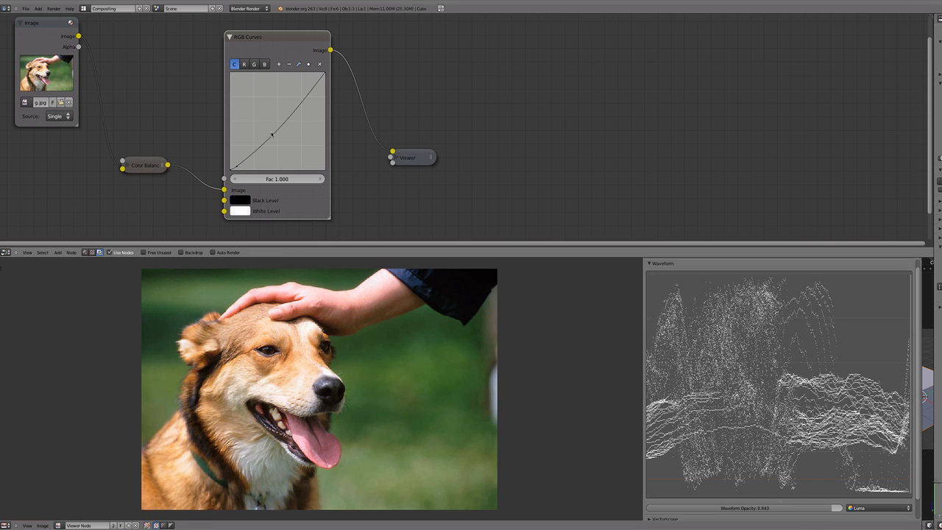
{"action": "left_click", "coordinate": [320, 65]}
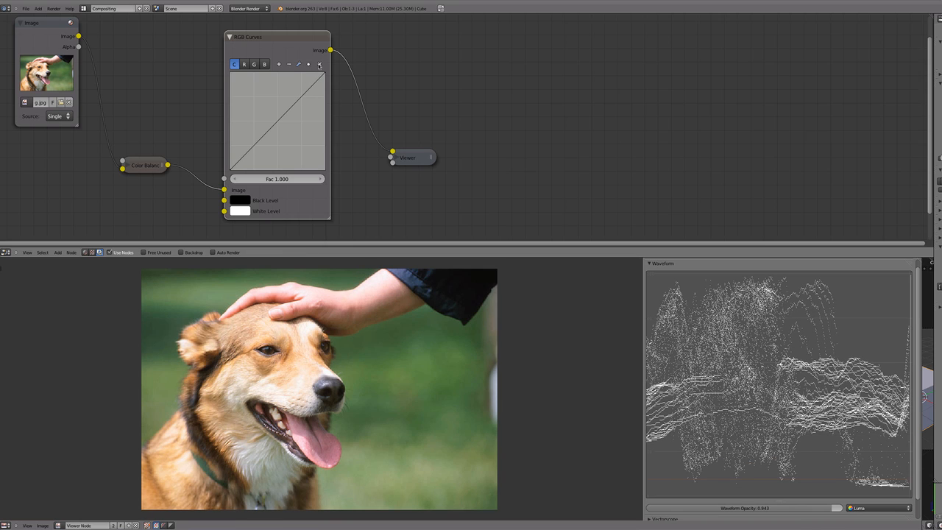